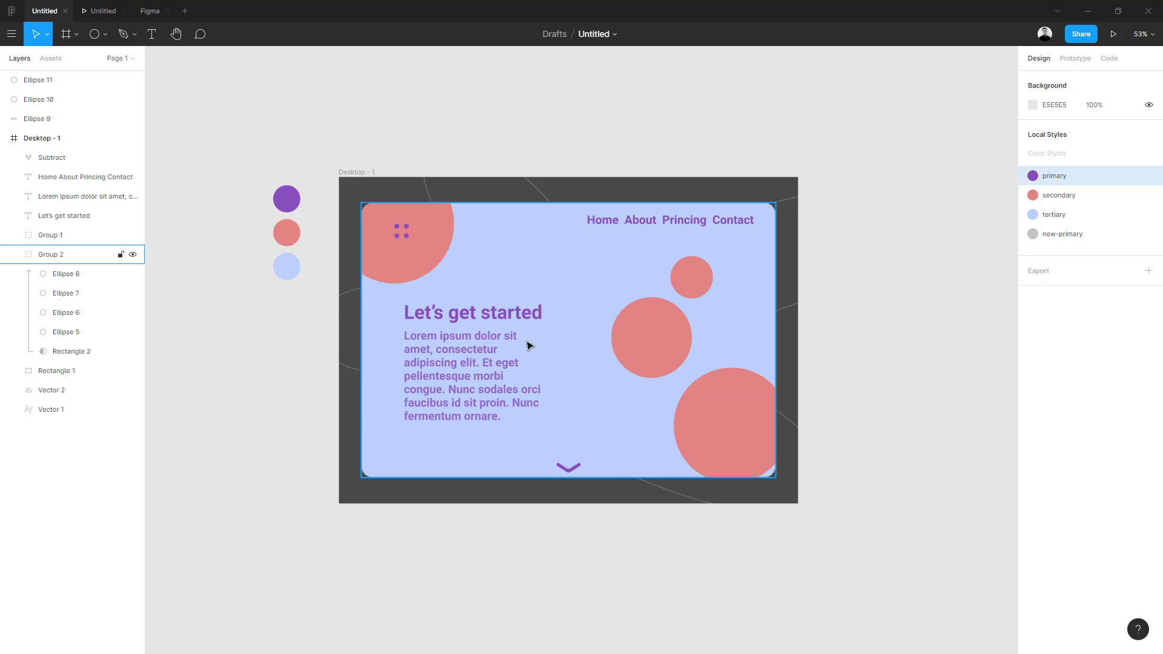
drag(280, 340, 238, 356)
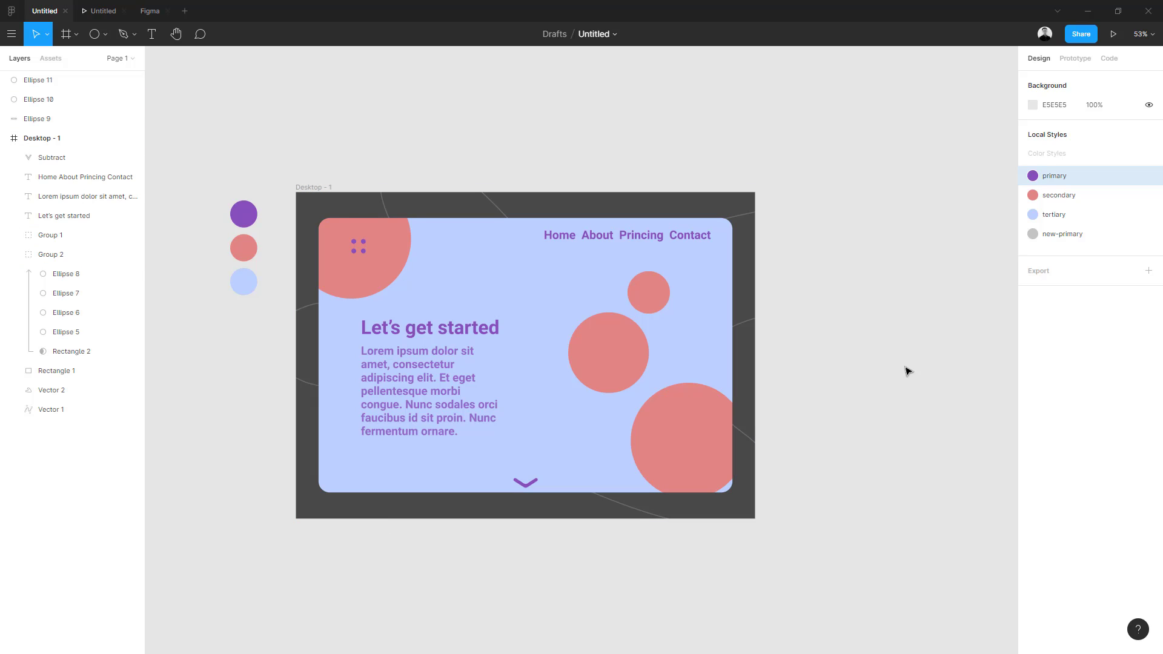
click(530, 278)
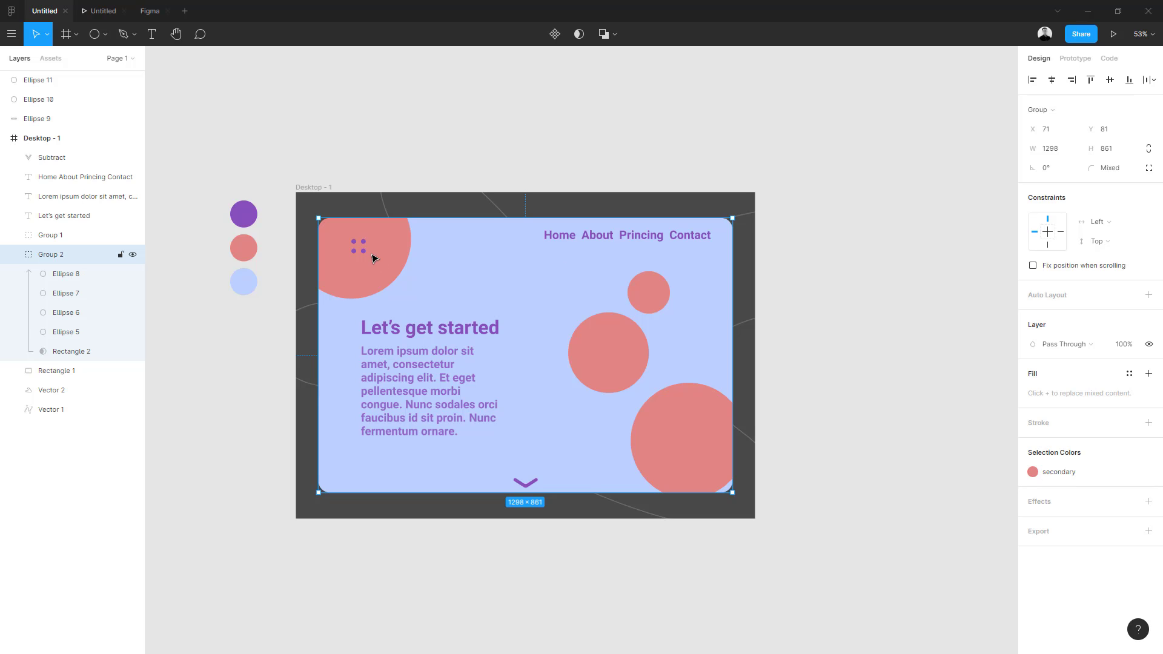
click(385, 173)
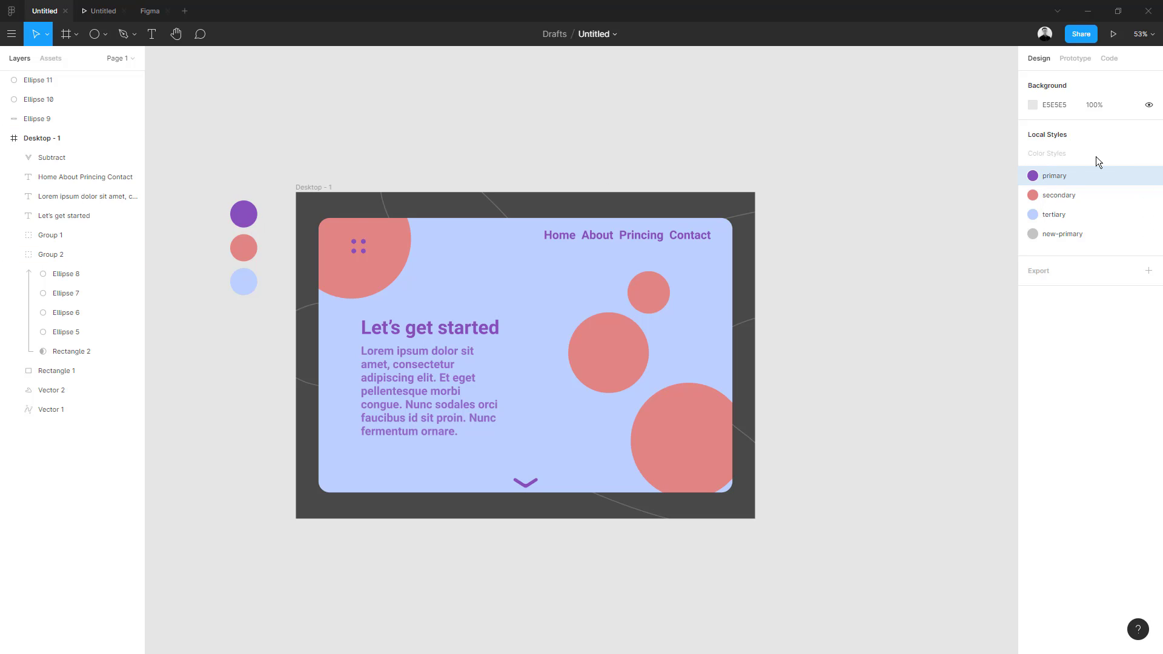
- Edit the primary color style to a deeper, more saturated purple
click(1149, 195)
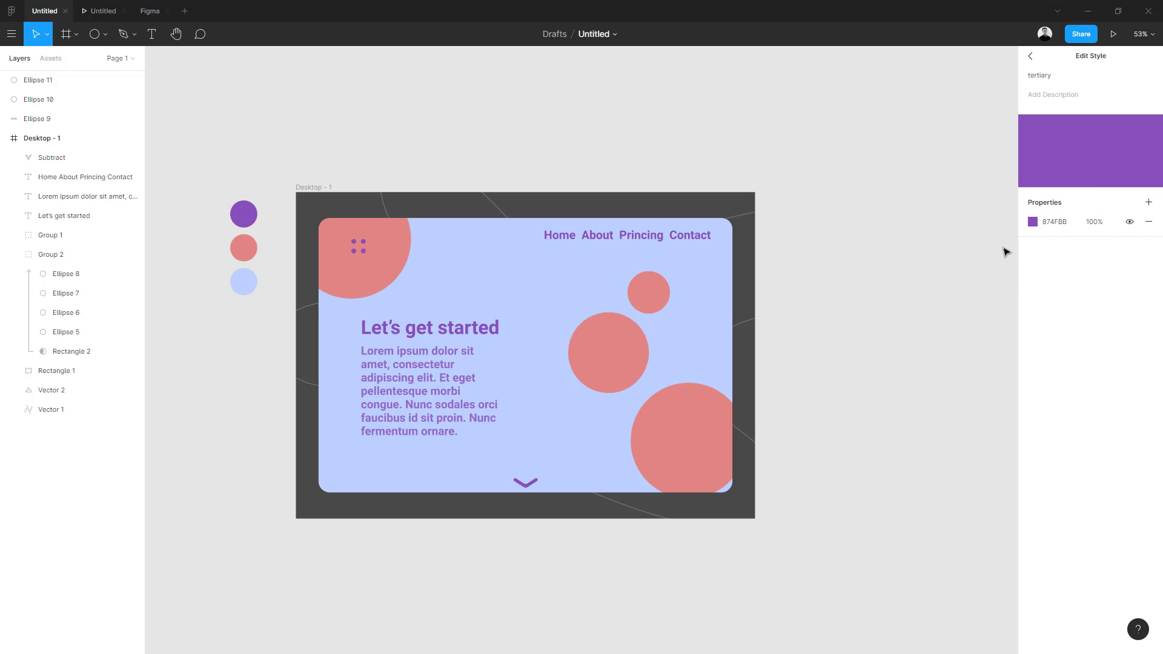
click(1032, 222)
click(1011, 301)
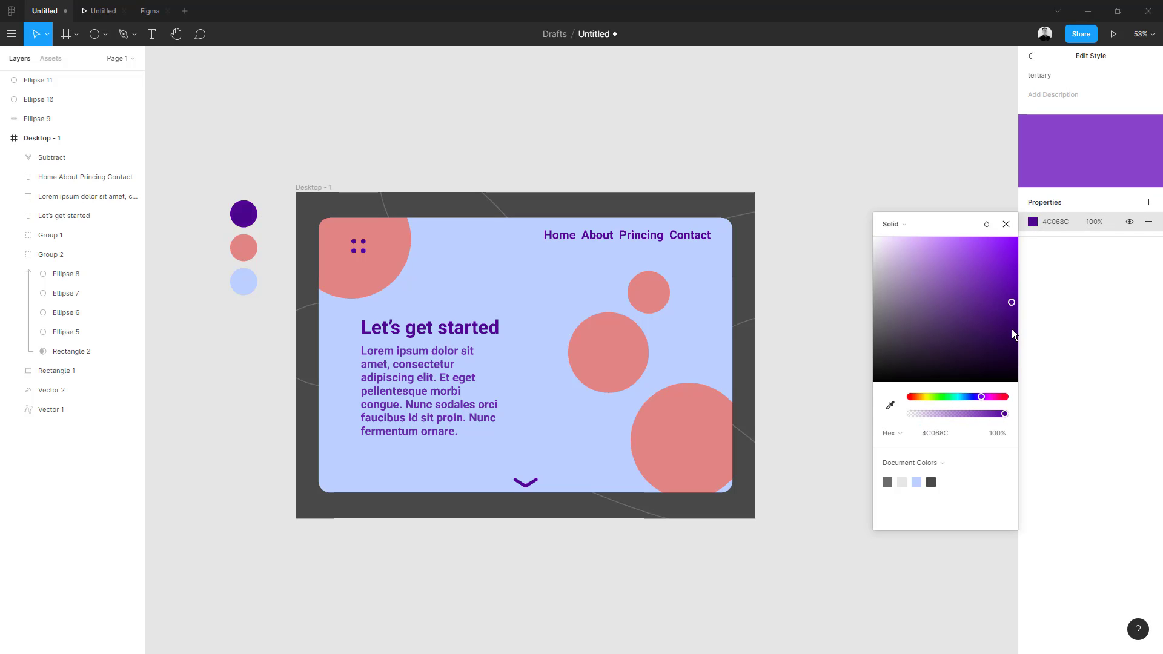
drag(1012, 328, 927, 282)
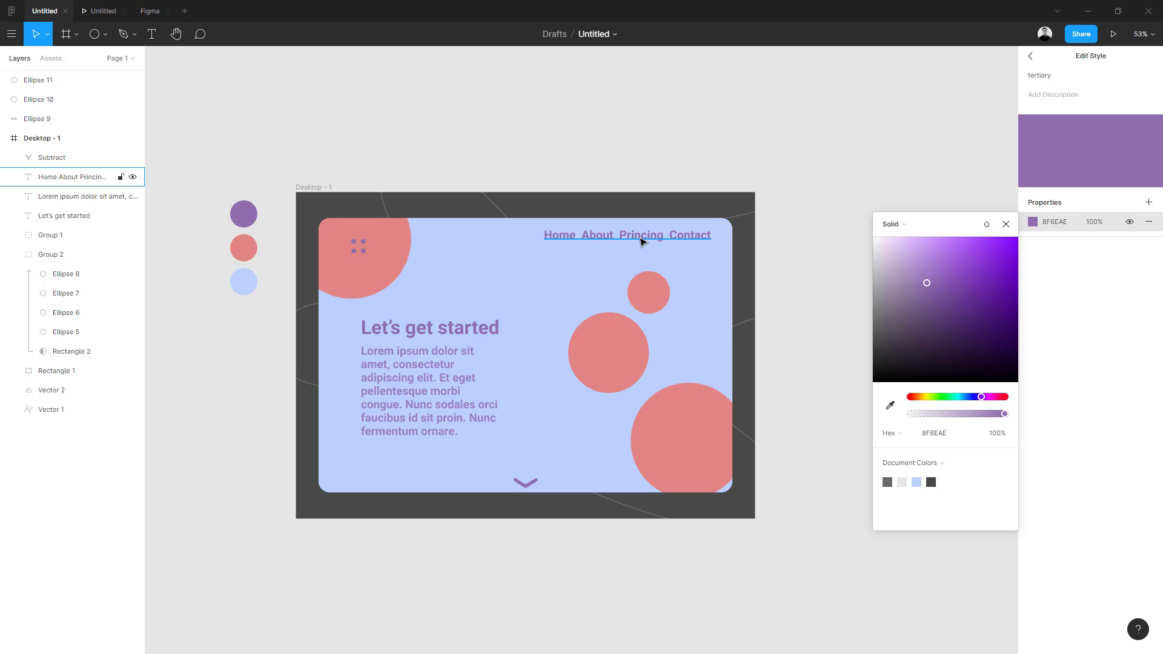
drag(955, 327, 983, 273)
key(Escape)
click(914, 266)
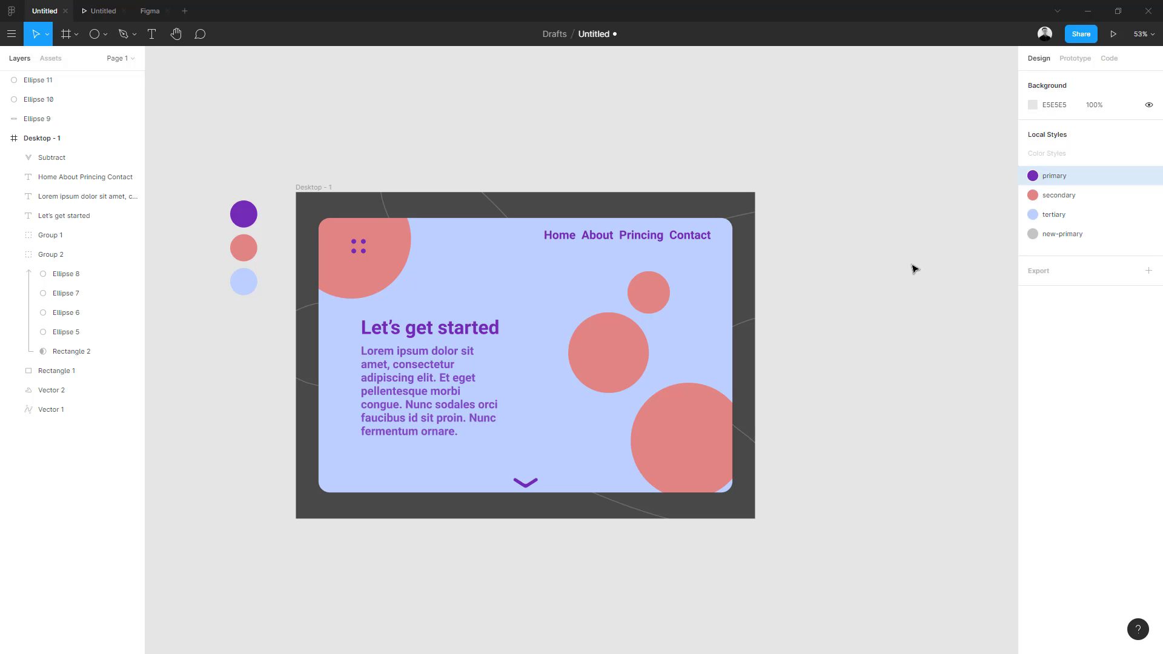
- Draw a new frame about 537 × 452 on the empty canvas to the right of Desktop - 1
scroll(693, 304, right, 5)
scroll(828, 252, left, 3)
scroll(726, 330, down, 1)
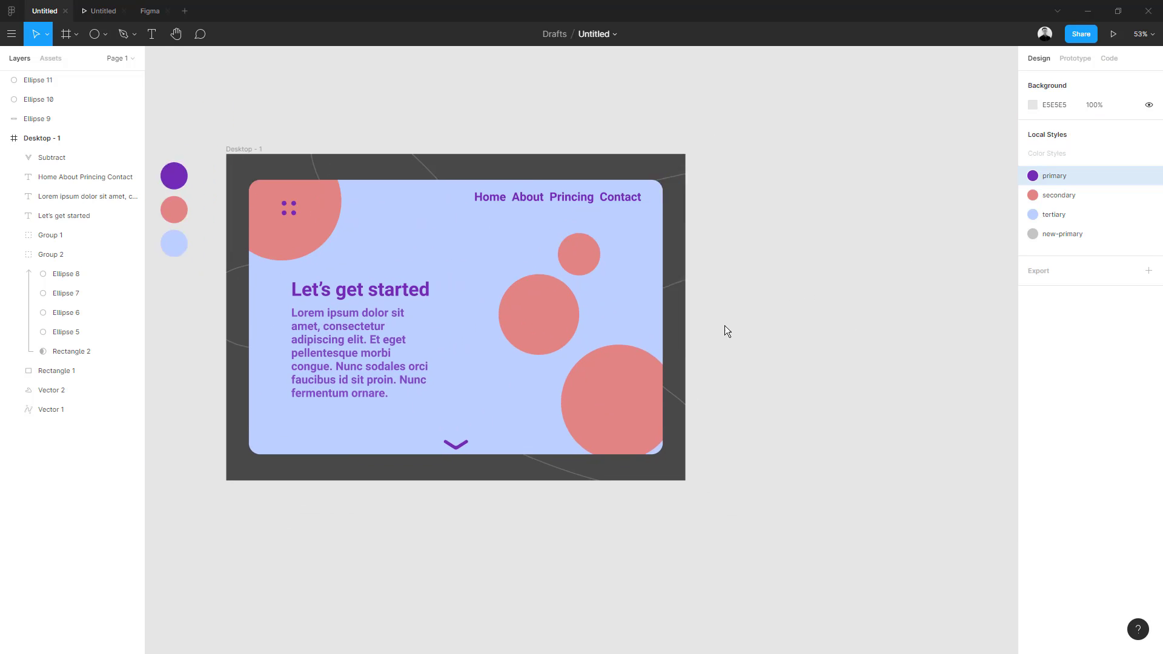
scroll(727, 330, right, 3)
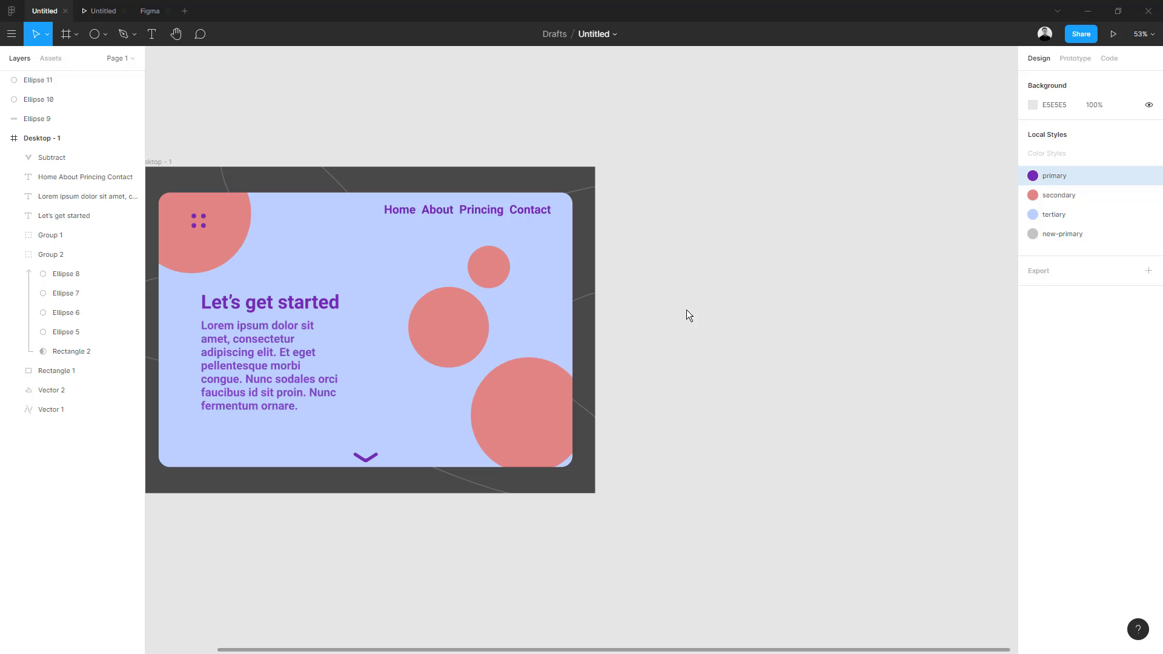
key(f)
drag(674, 274, 842, 412)
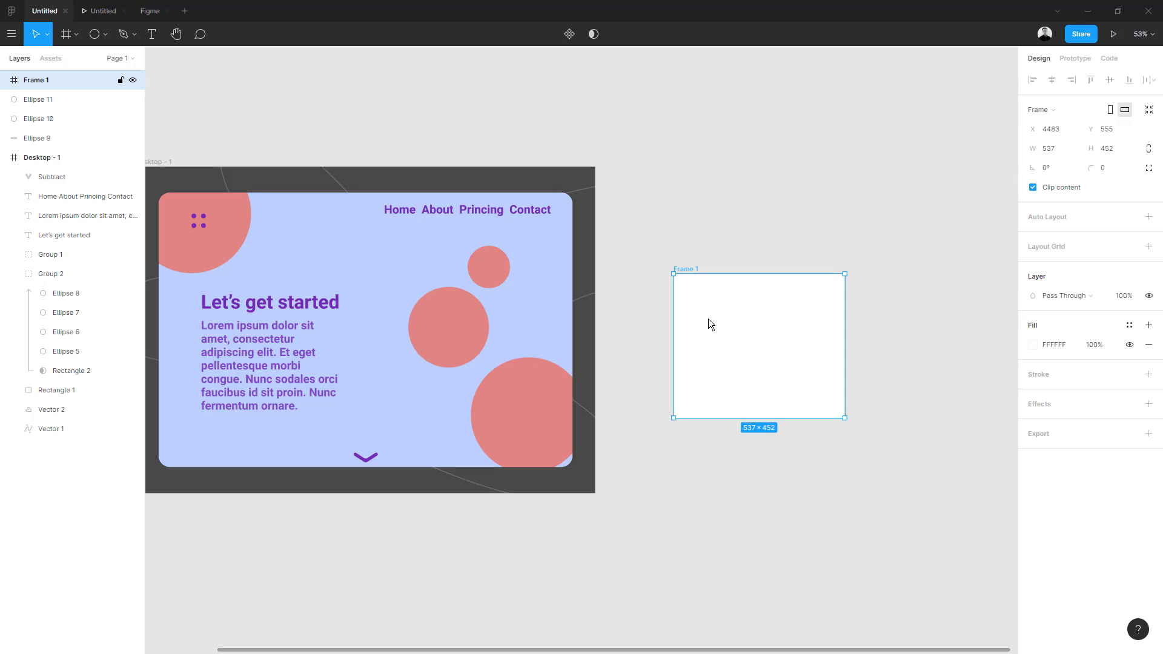
- Draw a rectangle about 251 × 195 in the middle of the new frame and fill it with dark red 904545
key(r)
mouse_move(708, 318)
mouse_down()
mouse_move(787, 379)
mouse_move(756, 357)
mouse_up()
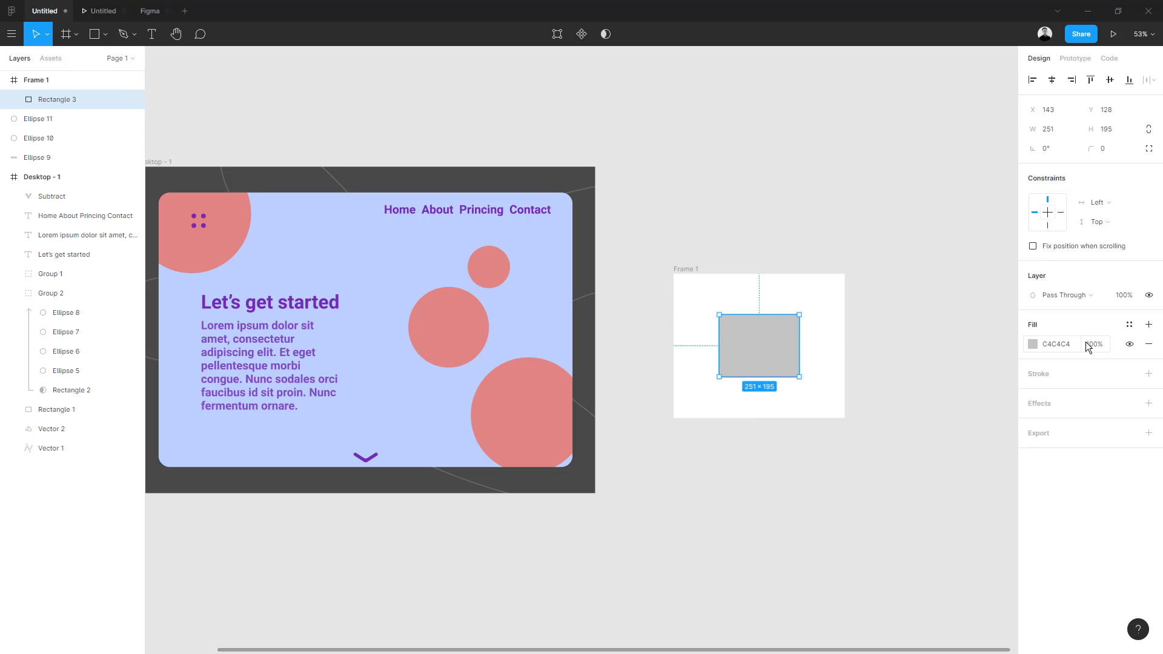
click(1033, 344)
mouse_move(960, 395)
mouse_down()
mouse_move(936, 471)
mouse_move(962, 365)
mouse_move(979, 375)
mouse_move(949, 414)
mouse_up()
click(1038, 343)
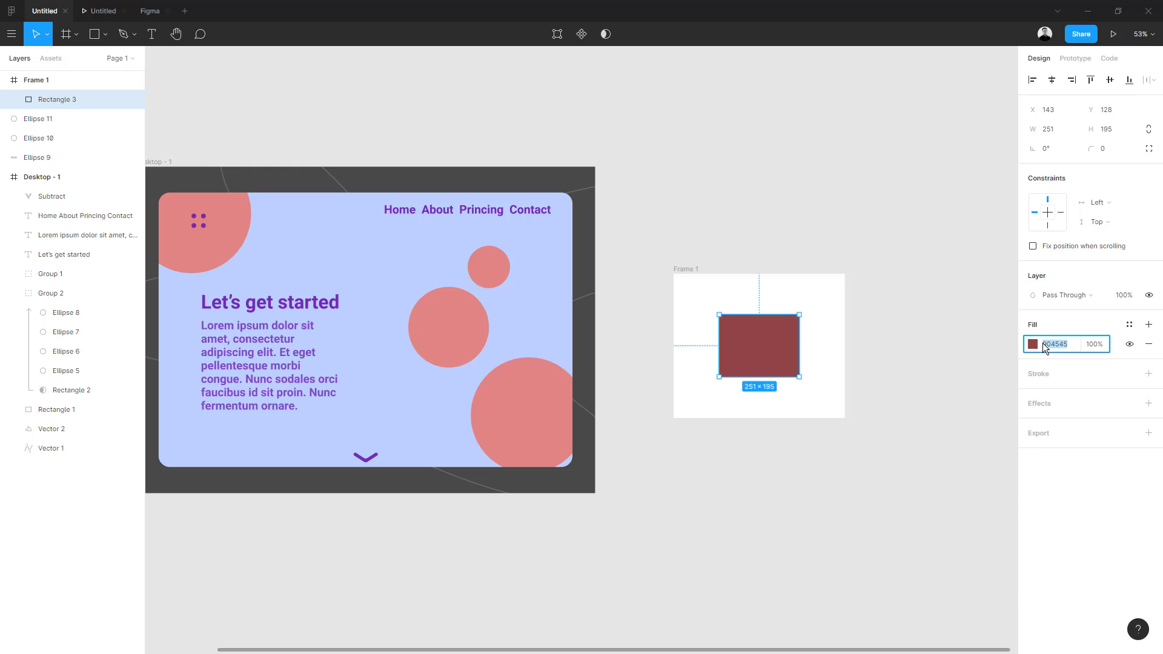
click(1042, 342)
click(1061, 328)
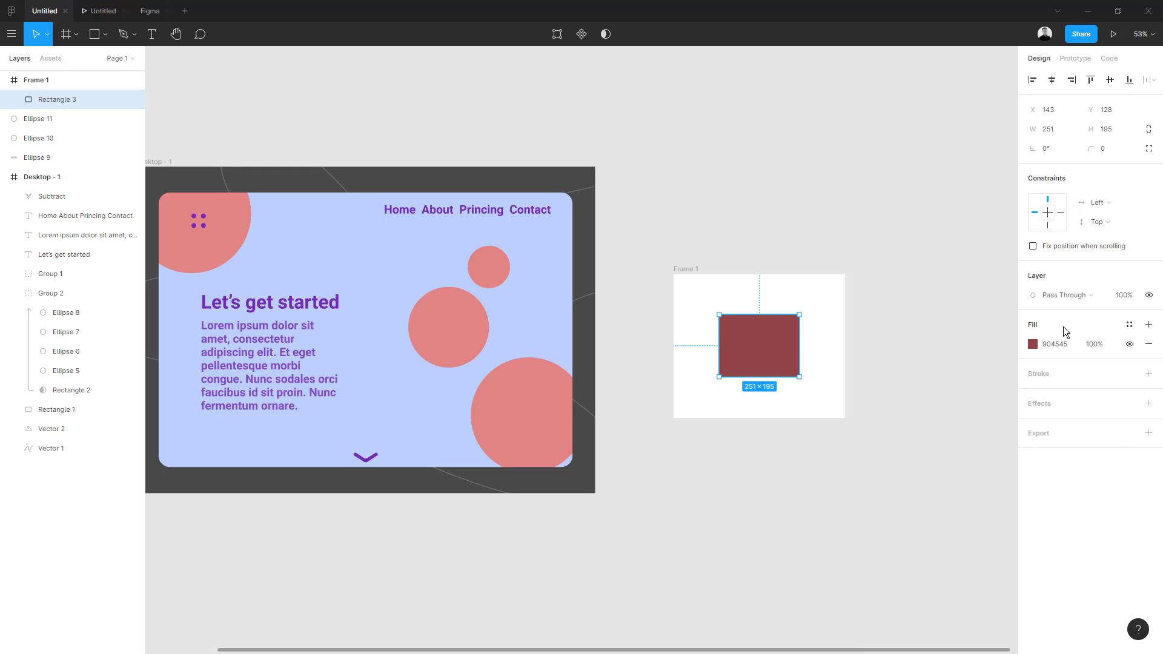
- Save the rectangle's dark red fill as a color style named "new primary"
click(1130, 330)
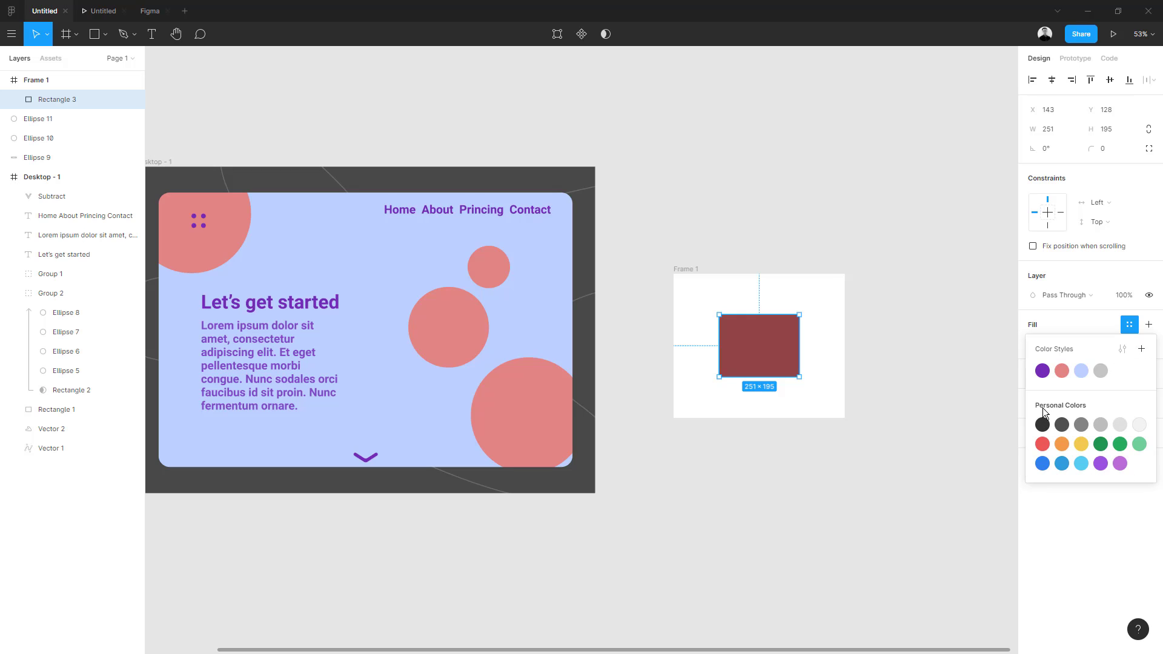
click(1141, 349)
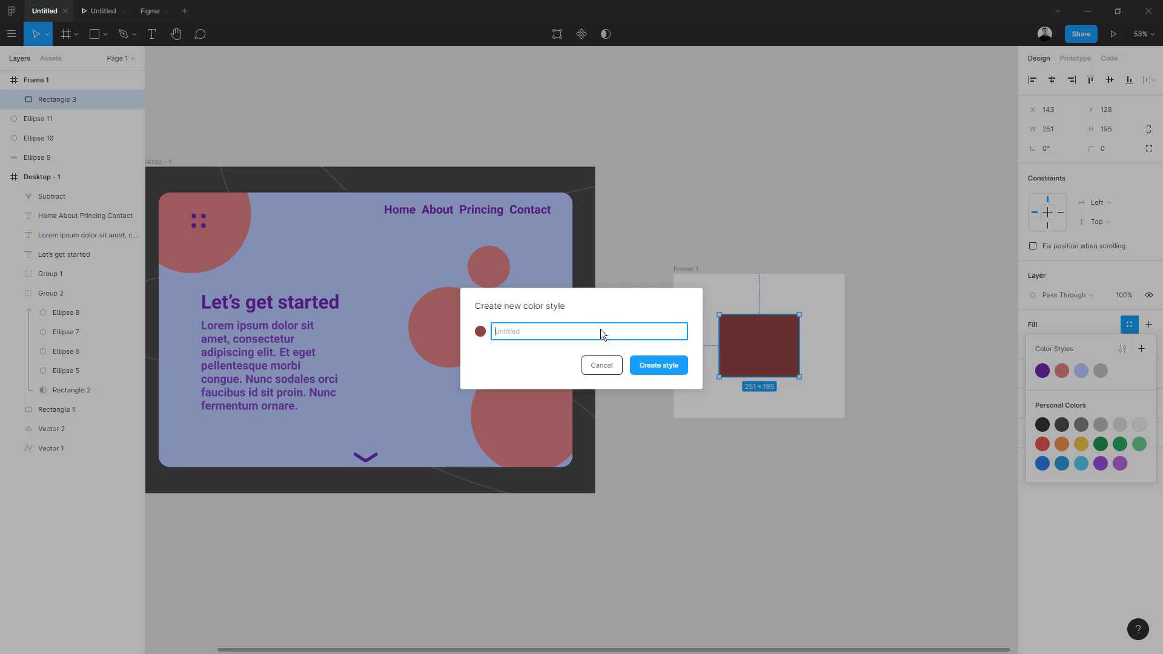
text(new primary)
key(Return)
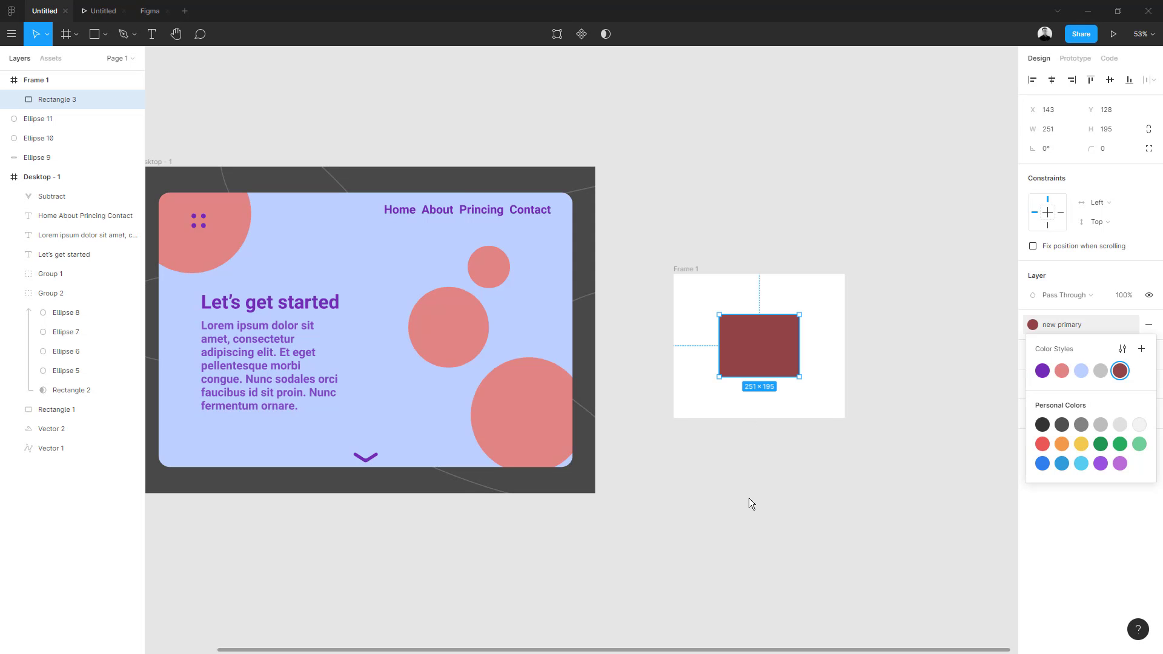
- Delete the old grey "new-primary" style from the local color styles
click(749, 498)
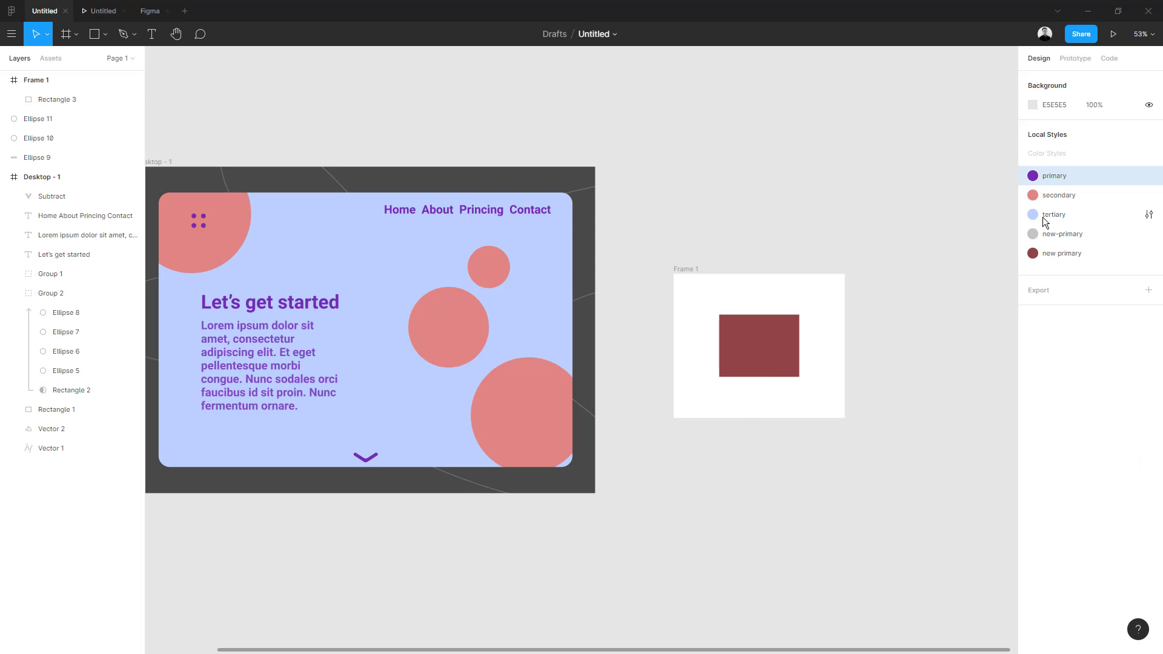
right_click(1084, 234)
click(1089, 255)
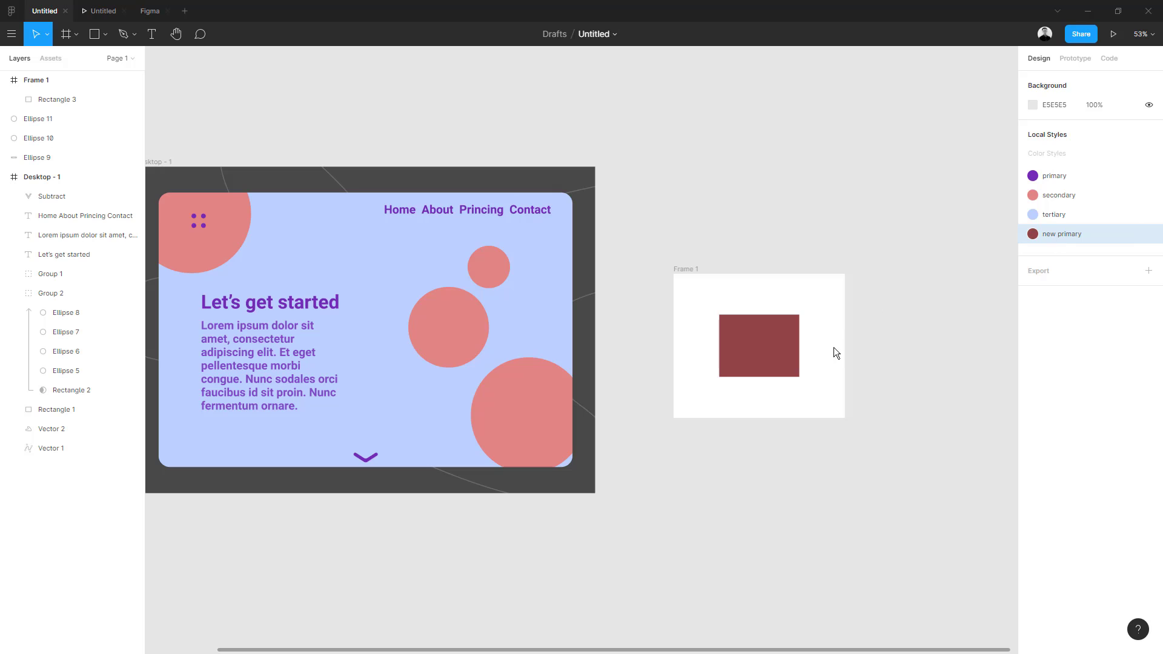
- Move the dark red rectangle down and right within Frame 1 to about X 227, Y 242
drag(694, 267, 665, 245)
drag(737, 332, 763, 367)
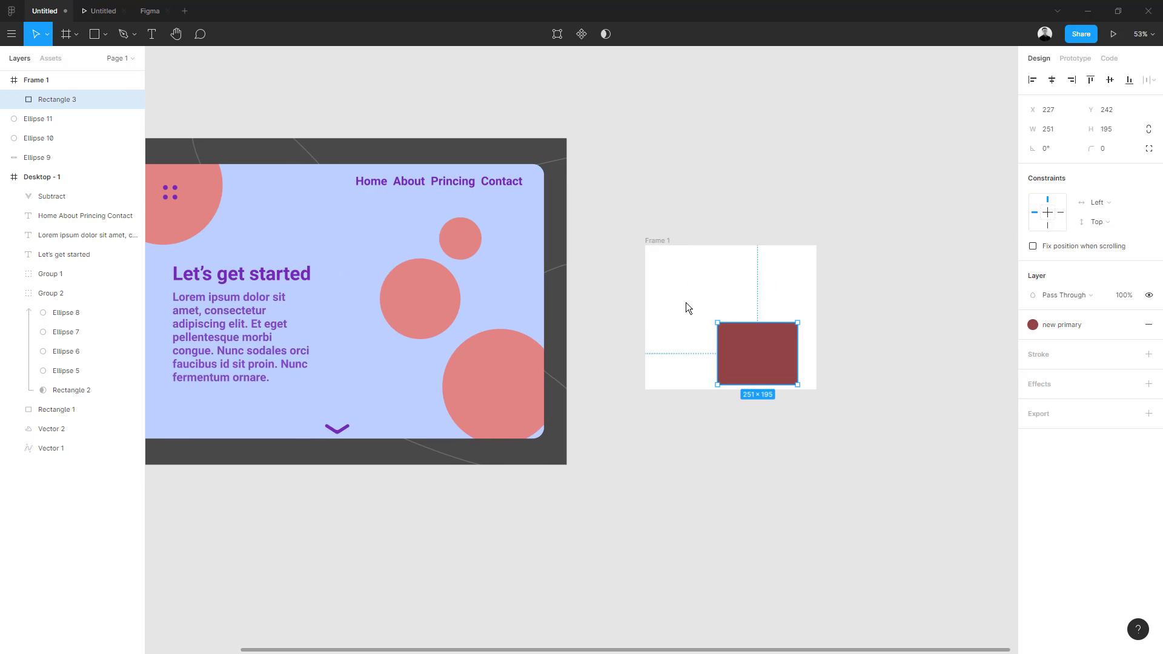
click(673, 272)
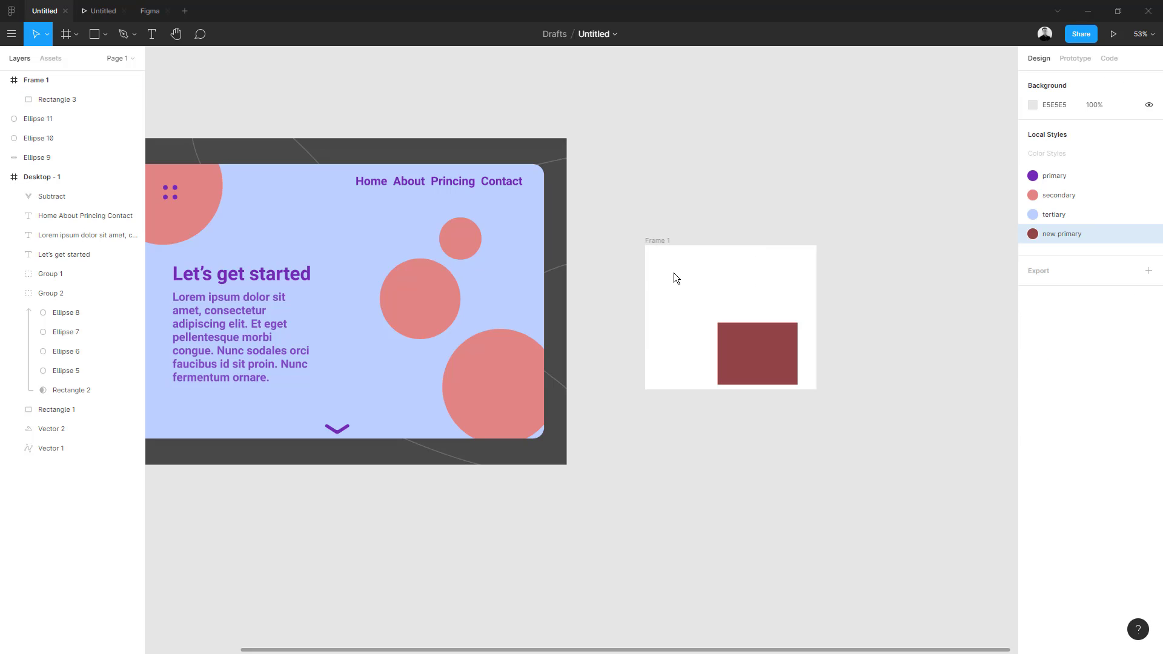
- Draw two small rectangles, about 103 × 103 and 143 × 105, side by side above the dark red one in Frame 1
key(r)
mouse_move(666, 265)
mouse_down()
mouse_move(699, 298)
mouse_move(777, 299)
mouse_up()
click(728, 271)
key(r)
- Apply the "new primary" color style to the fills of both small grey rectangles
click(688, 284)
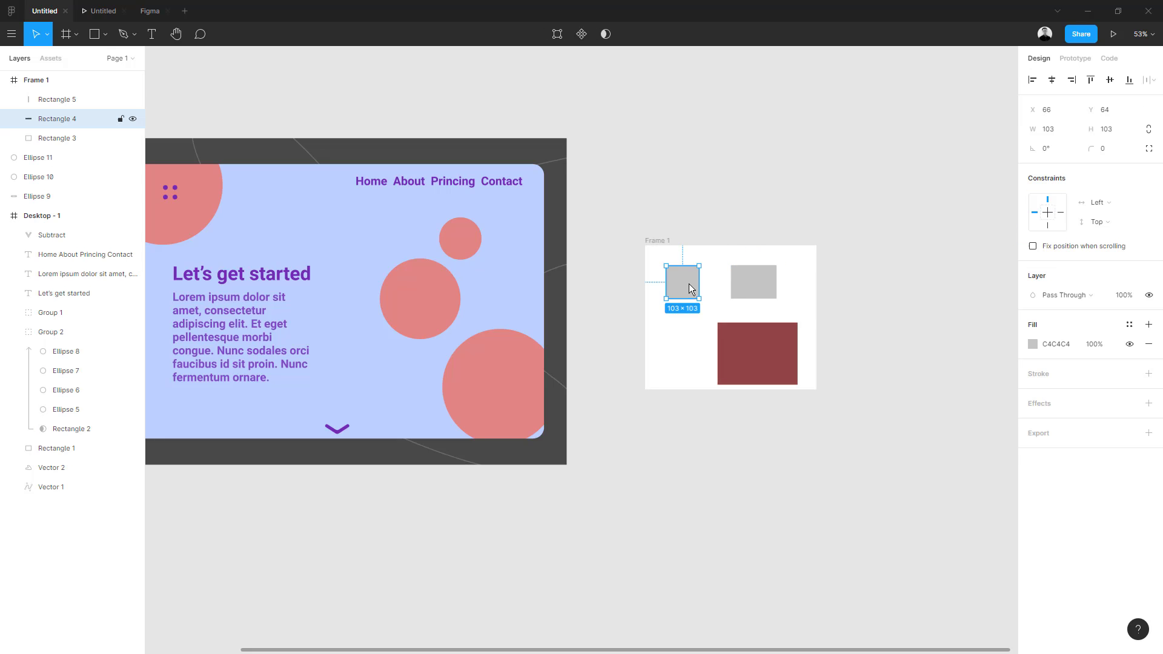
click(1129, 325)
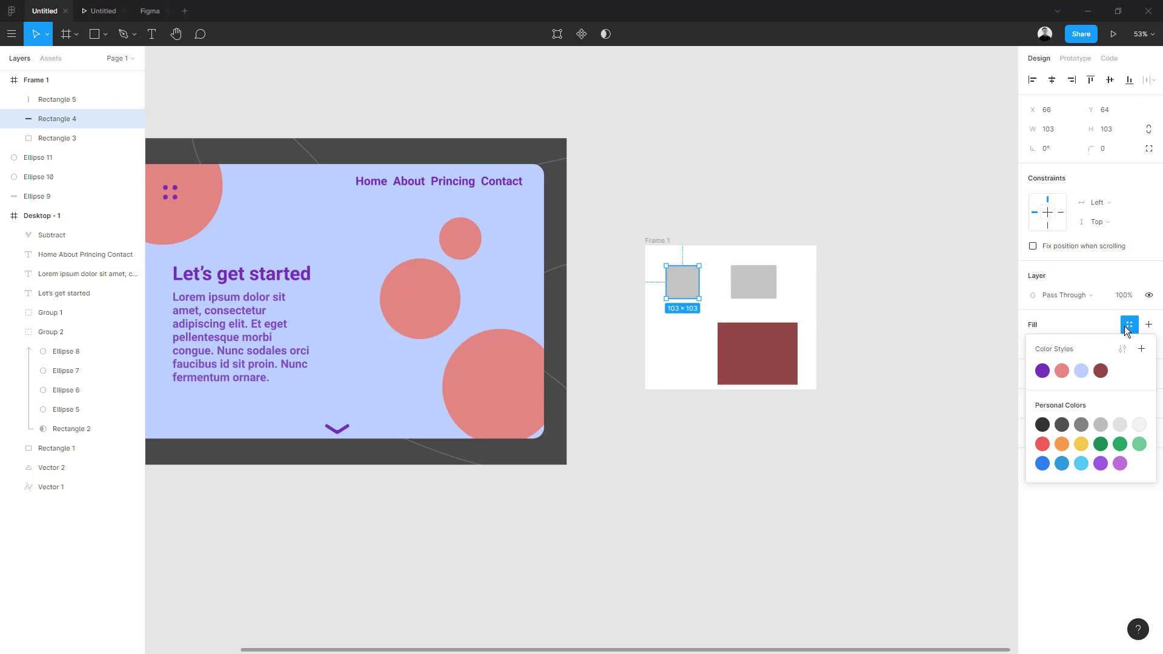
click(1097, 368)
click(754, 282)
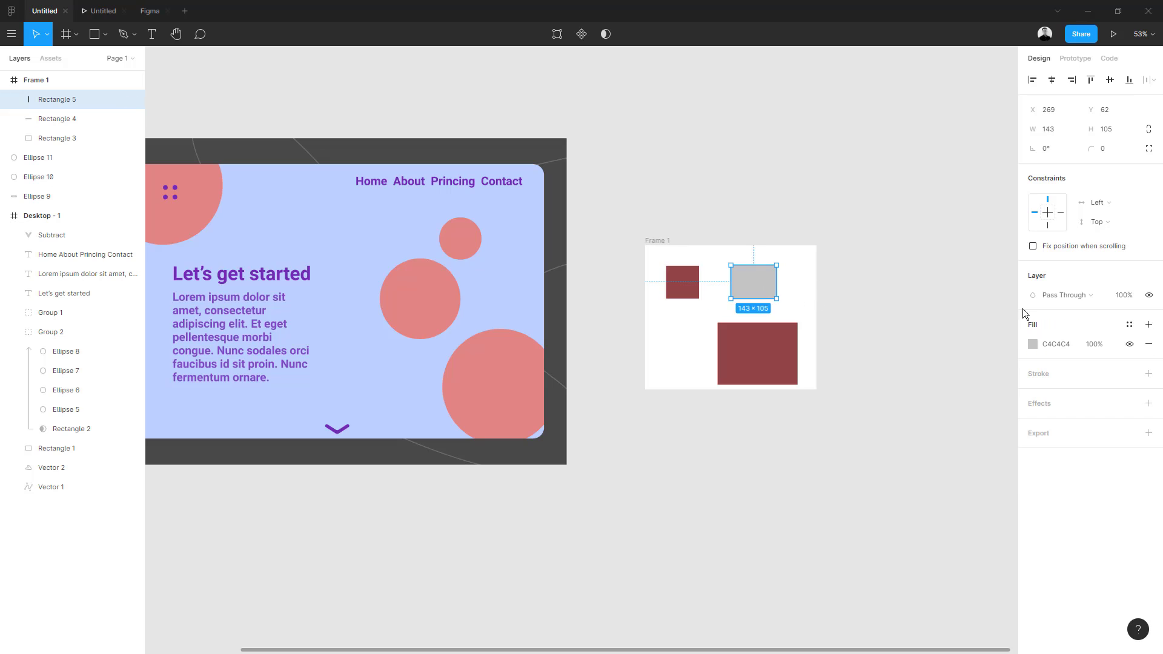
click(1129, 325)
click(1101, 371)
click(773, 370)
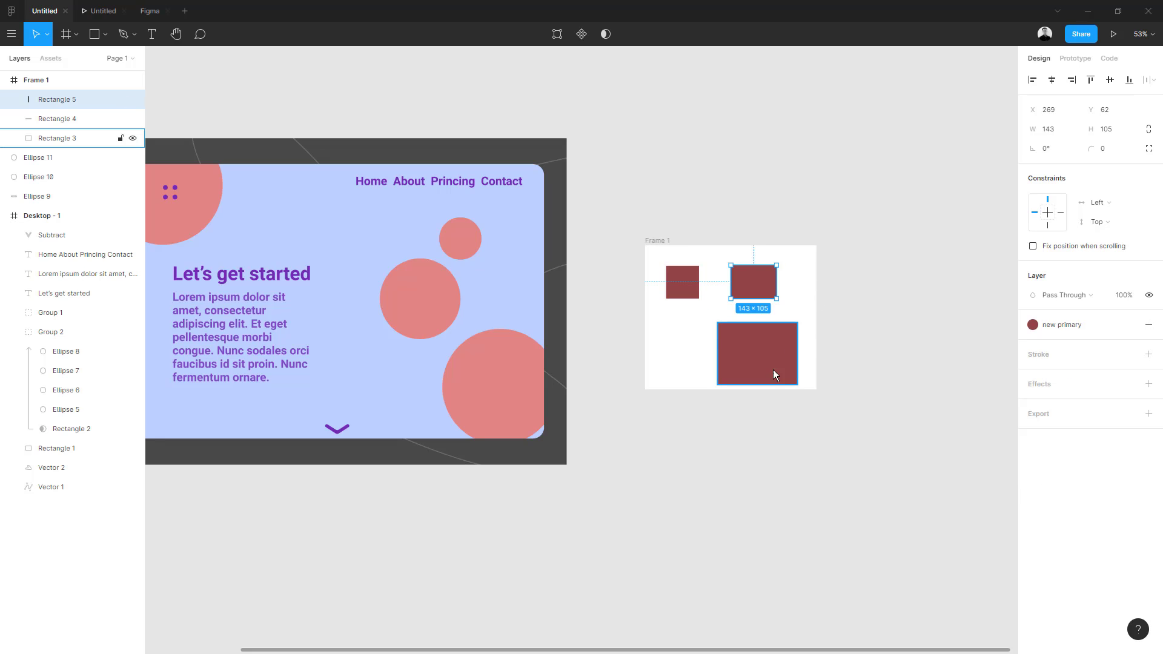
click(808, 331)
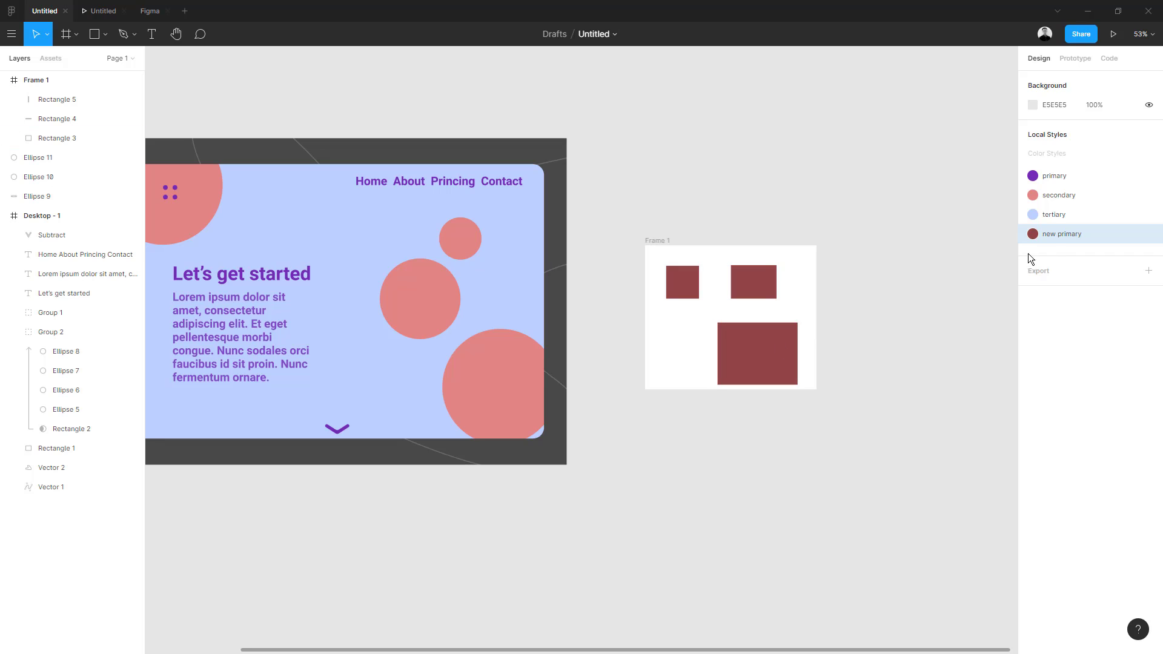
- Edit the "new primary" color style to bright red CC1111
right_click(1052, 236)
click(1057, 246)
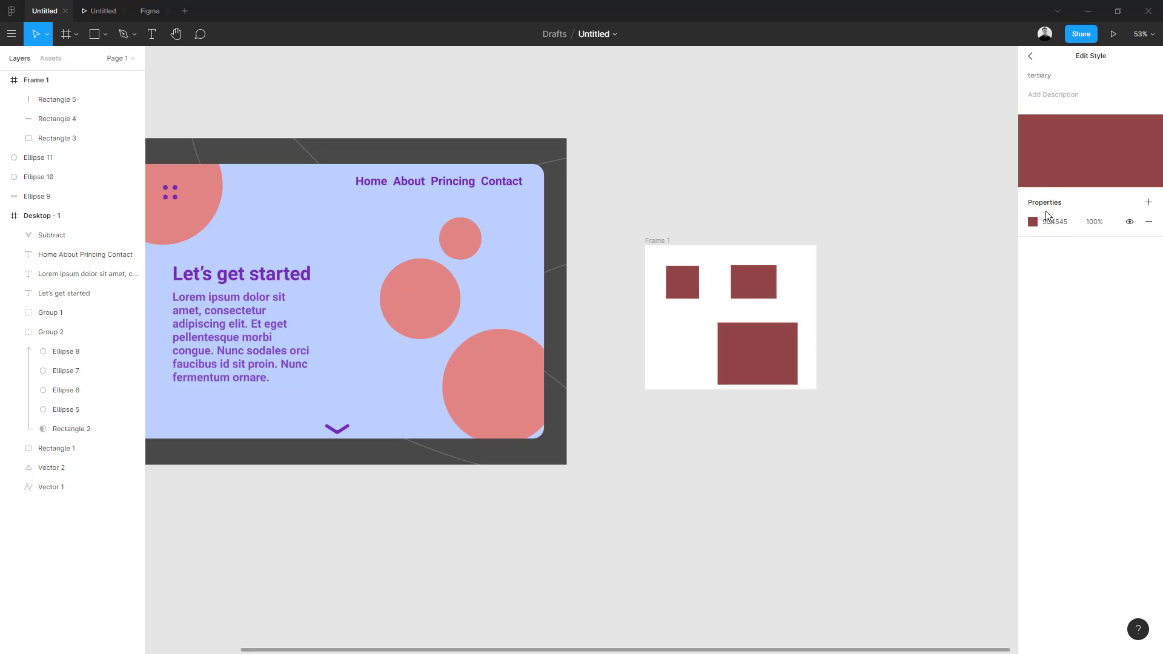
click(1033, 222)
click(952, 338)
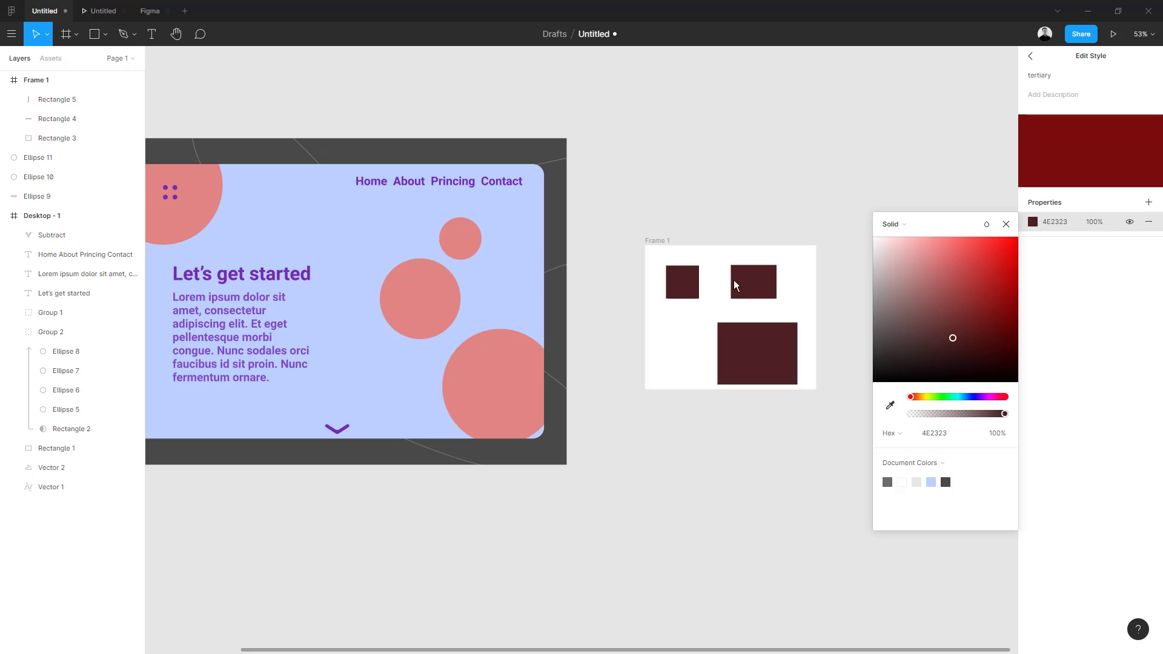
drag(1001, 300, 959, 244)
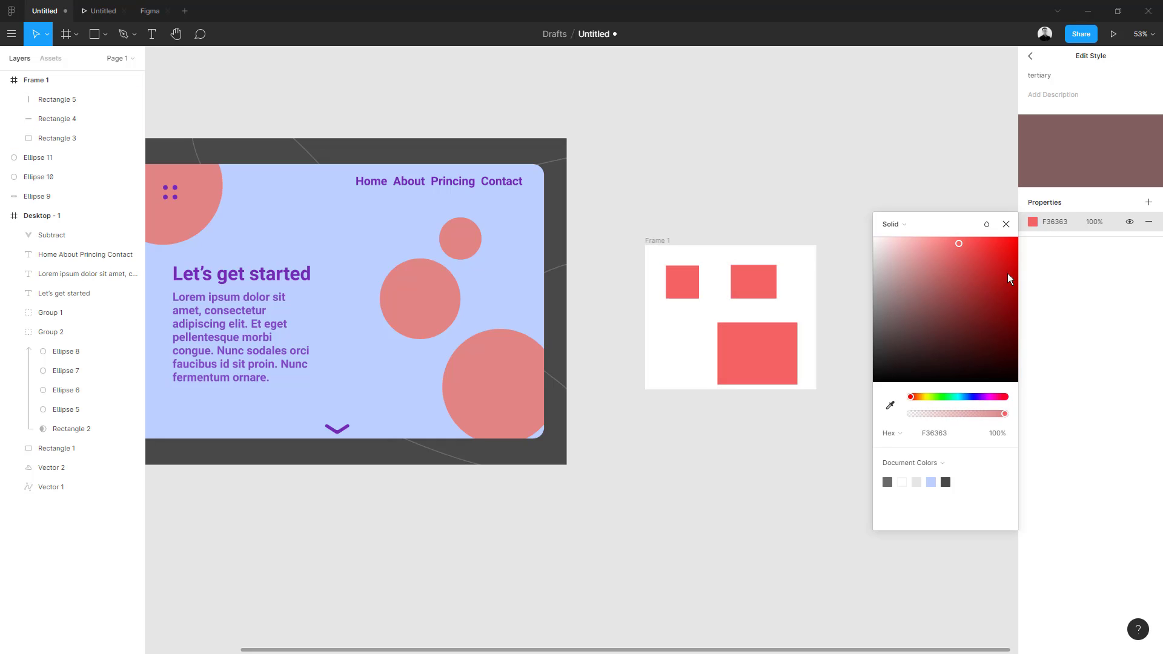
mouse_move(1008, 274)
mouse_down()
mouse_move(971, 290)
mouse_move(1006, 266)
mouse_up()
click(1011, 224)
- Examine the three palette circles beside Desktop - 1 against the local color styles and the rectangles in Frame 1
scroll(811, 220, left, 2)
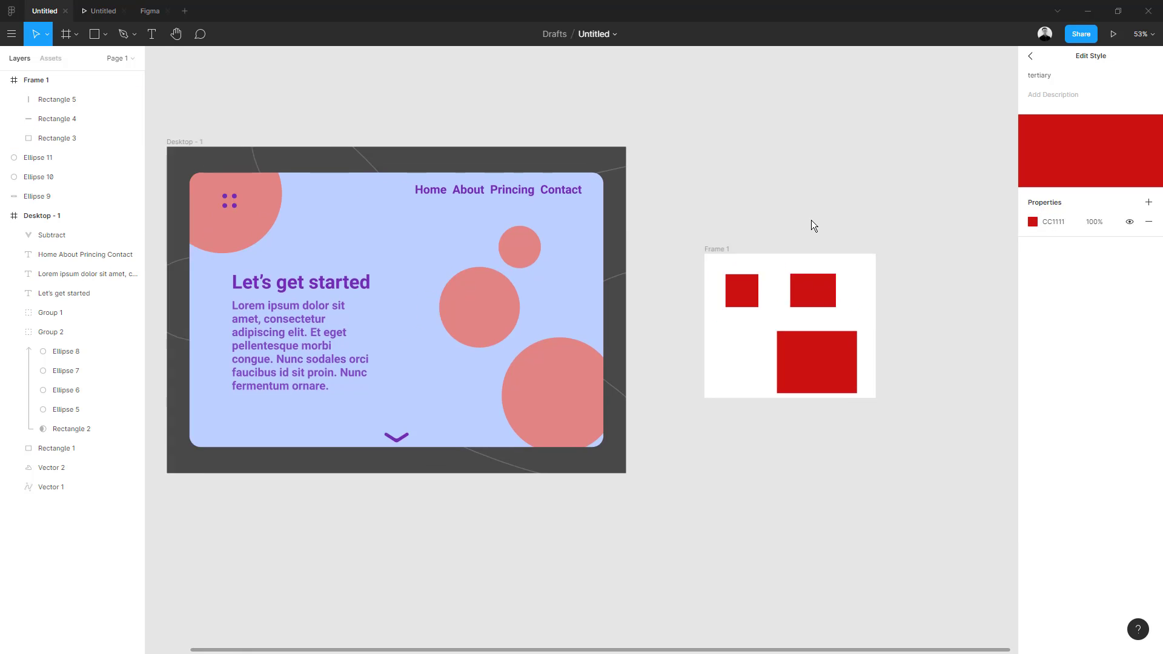
scroll(812, 220, left, 5)
scroll(814, 245, up, 1)
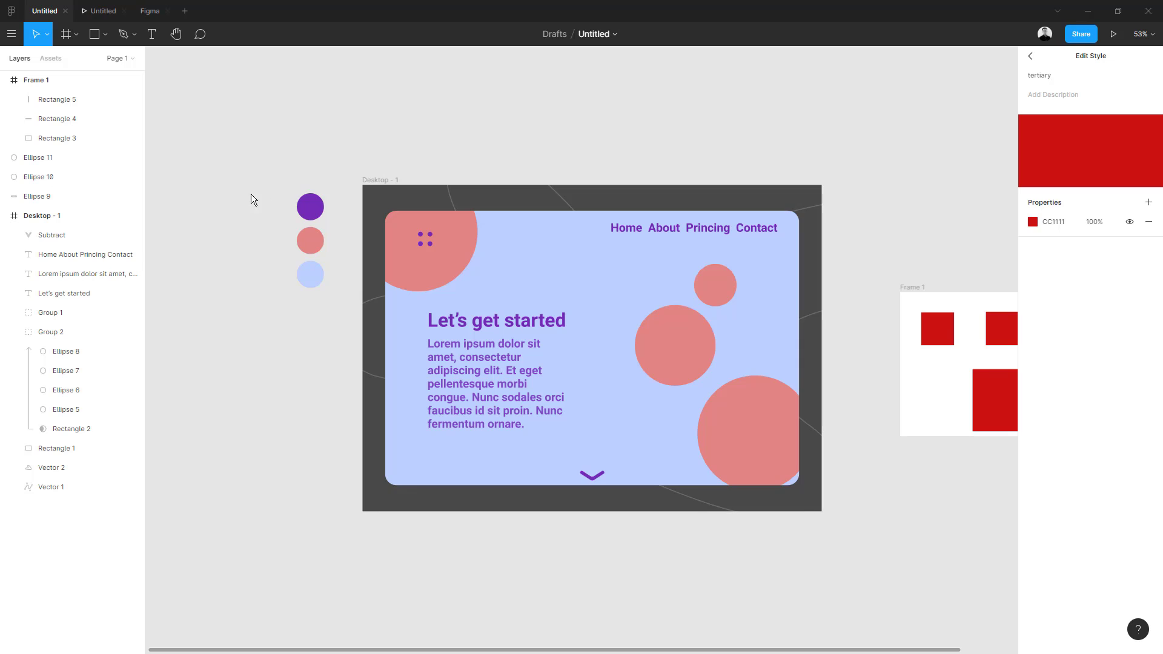
scroll(233, 192, right, 2)
scroll(224, 190, left, 1)
drag(228, 162, 297, 299)
click(234, 309)
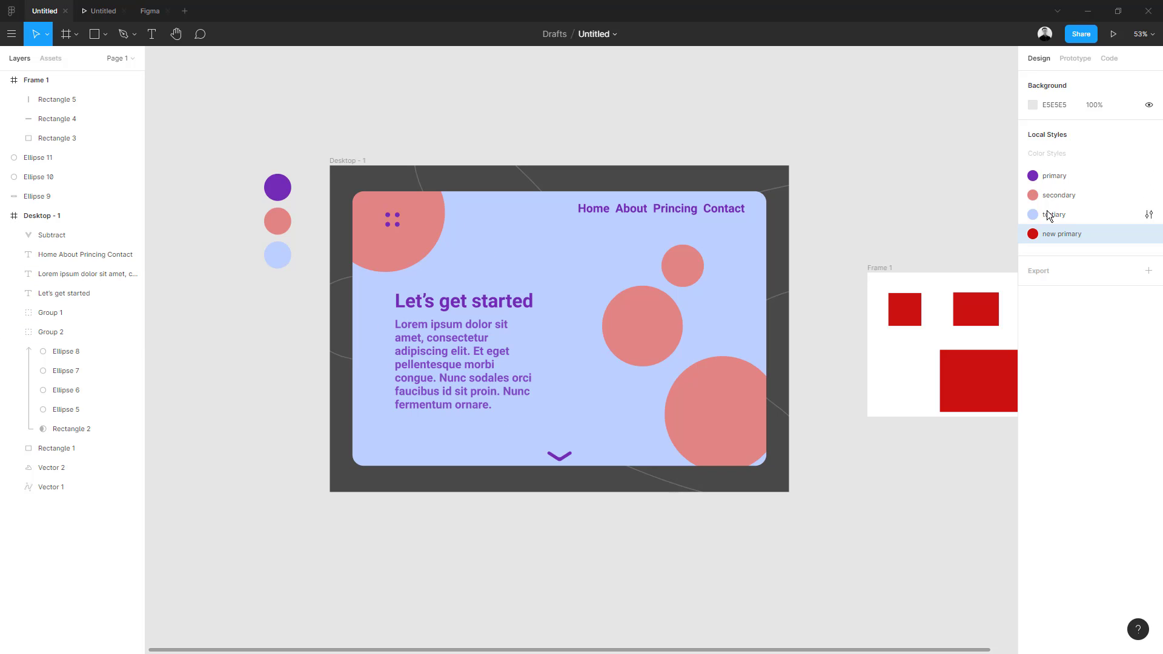
scroll(940, 258, right, 2)
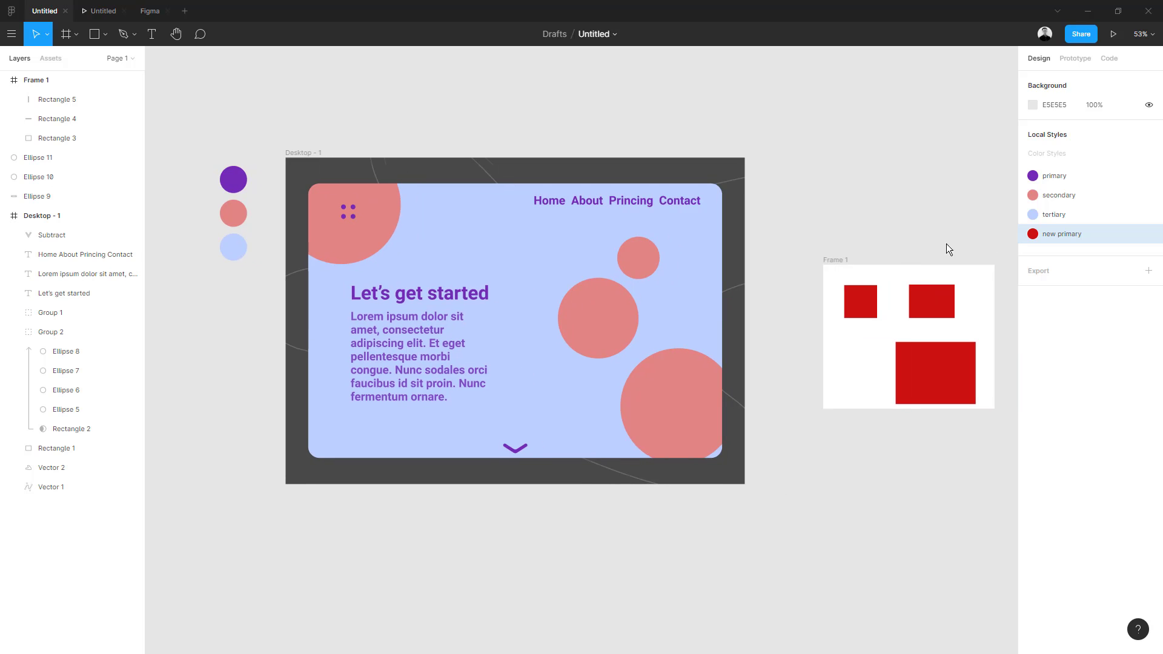
scroll(843, 235, left, 2)
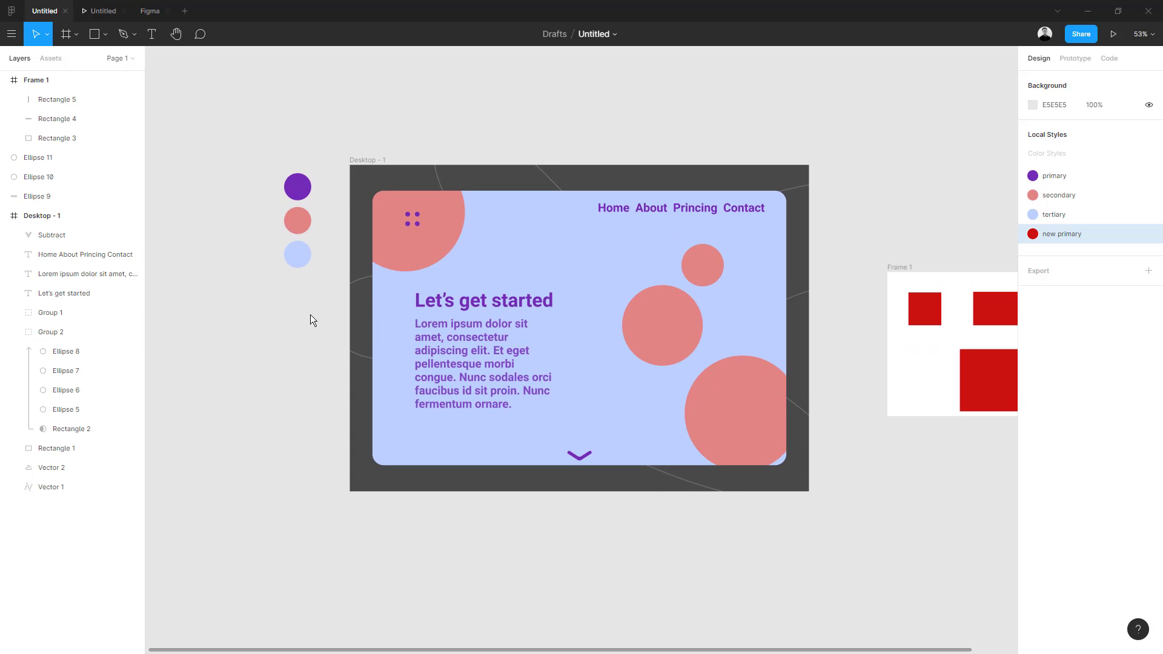
- Draw an 85 × 85 circle beside the purple palette circle and duplicate it twice downward to form a column of three grey circles
scroll(359, 407, up, 1)
scroll(359, 407, left, 2)
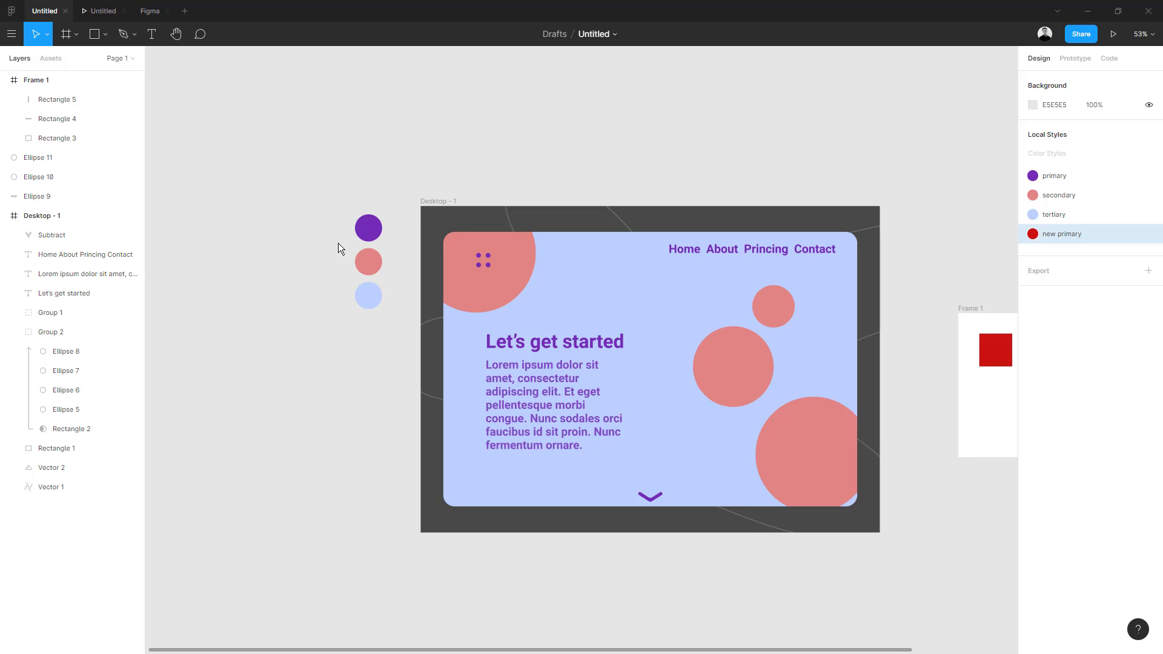
key(o)
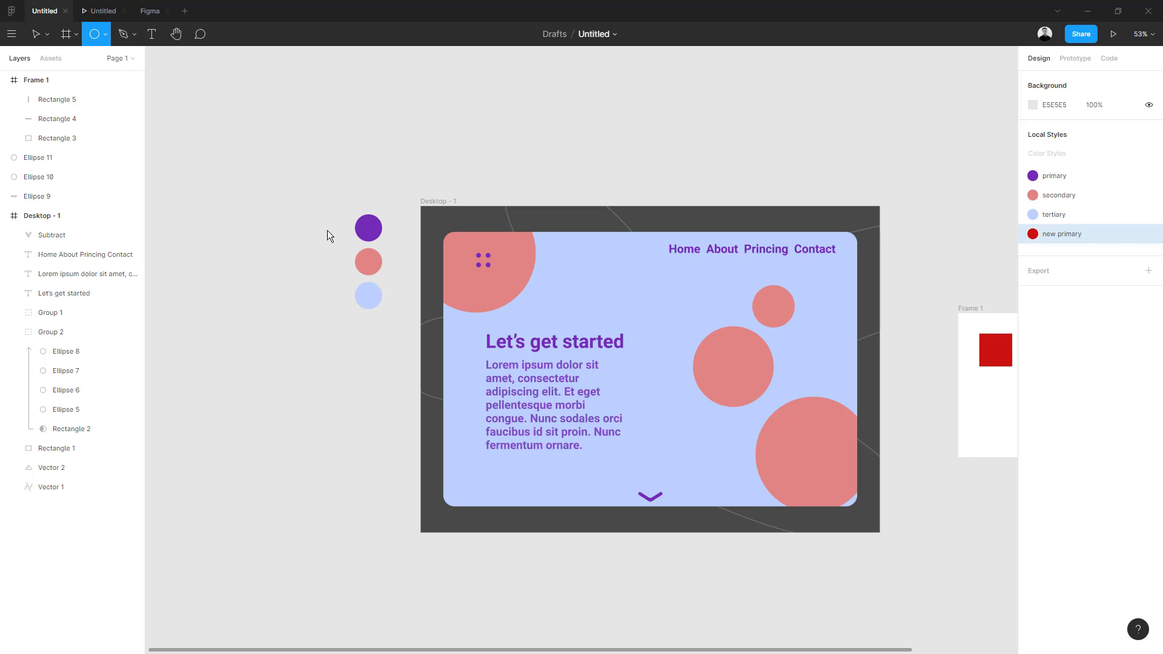
mouse_move(327, 231)
mouse_down()
mouse_move(335, 243)
mouse_move(325, 231)
mouse_up()
key(shift)
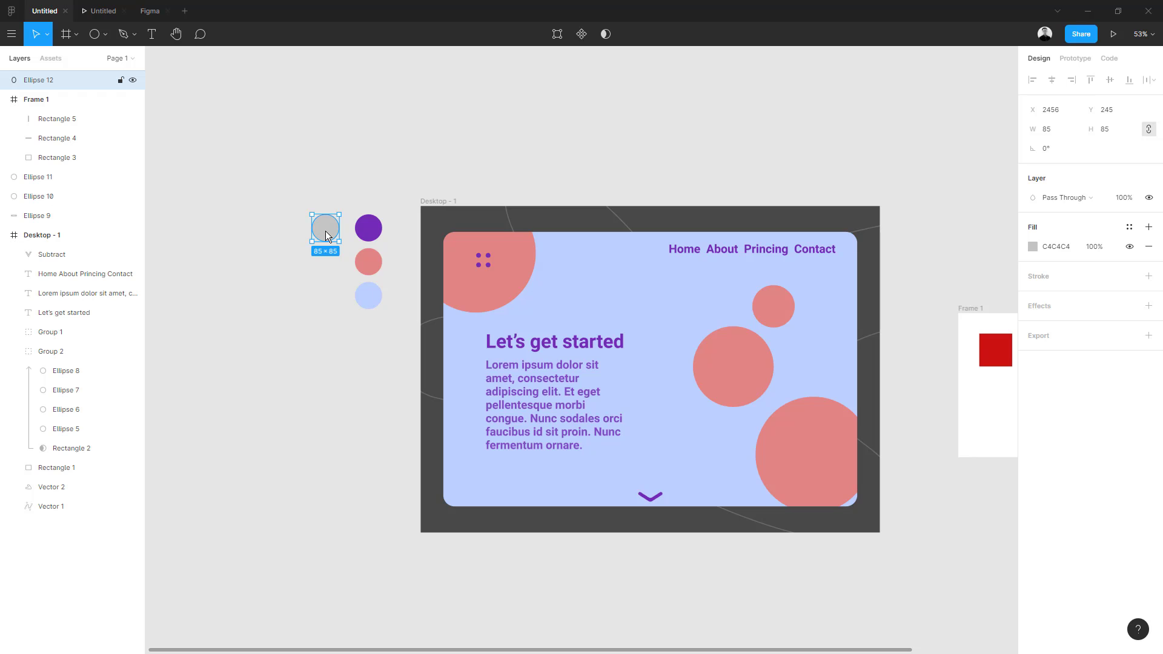
drag(325, 235, 322, 296)
click(327, 367)
- Apply the "new primary" color style to the topmost grey circle
scroll(294, 347, right, 3)
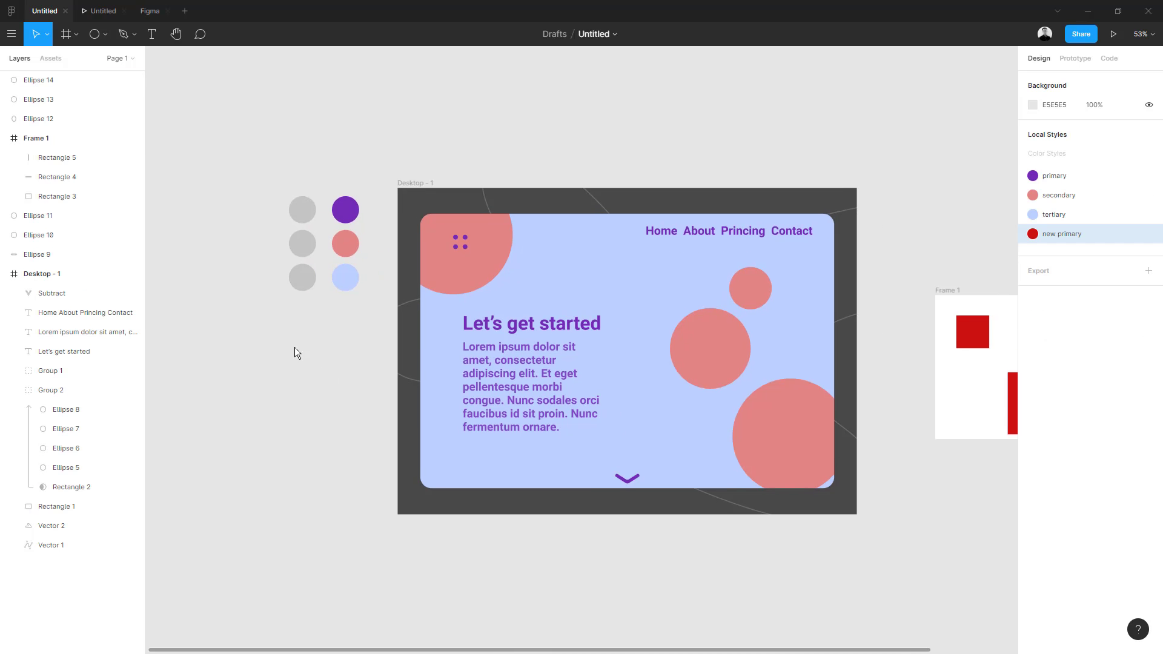
scroll(242, 273, right, 1)
click(254, 212)
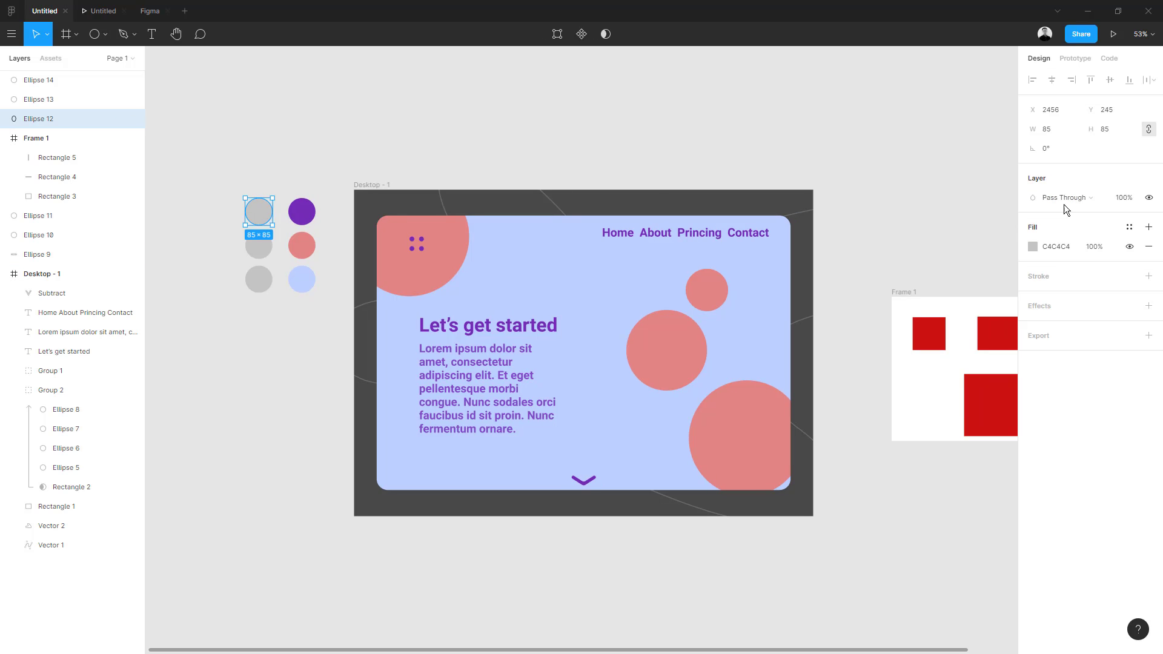
click(1129, 227)
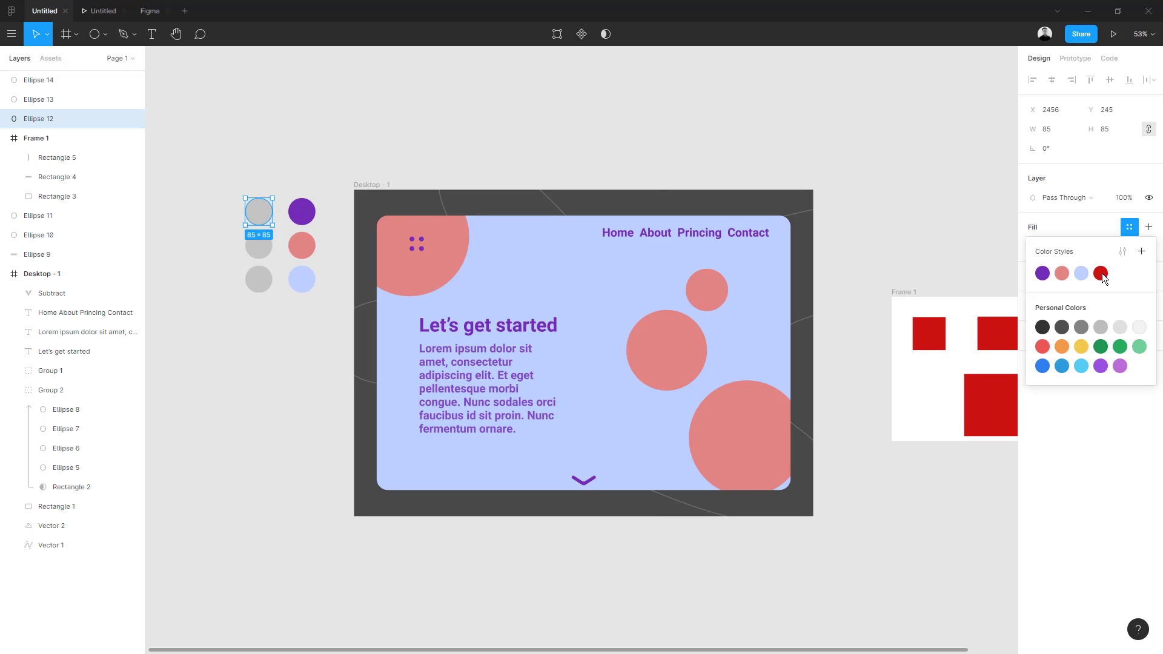
click(1101, 274)
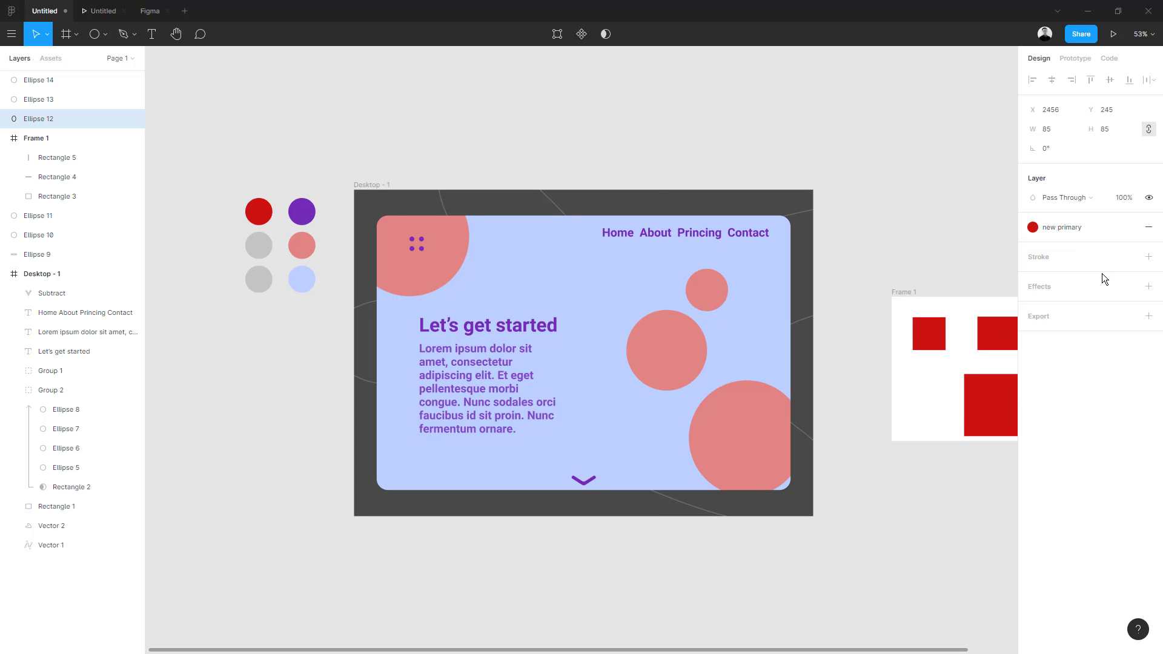
- Create a color style named "new secondary" from the middle circle's grey fill
click(259, 253)
click(1129, 227)
click(1141, 252)
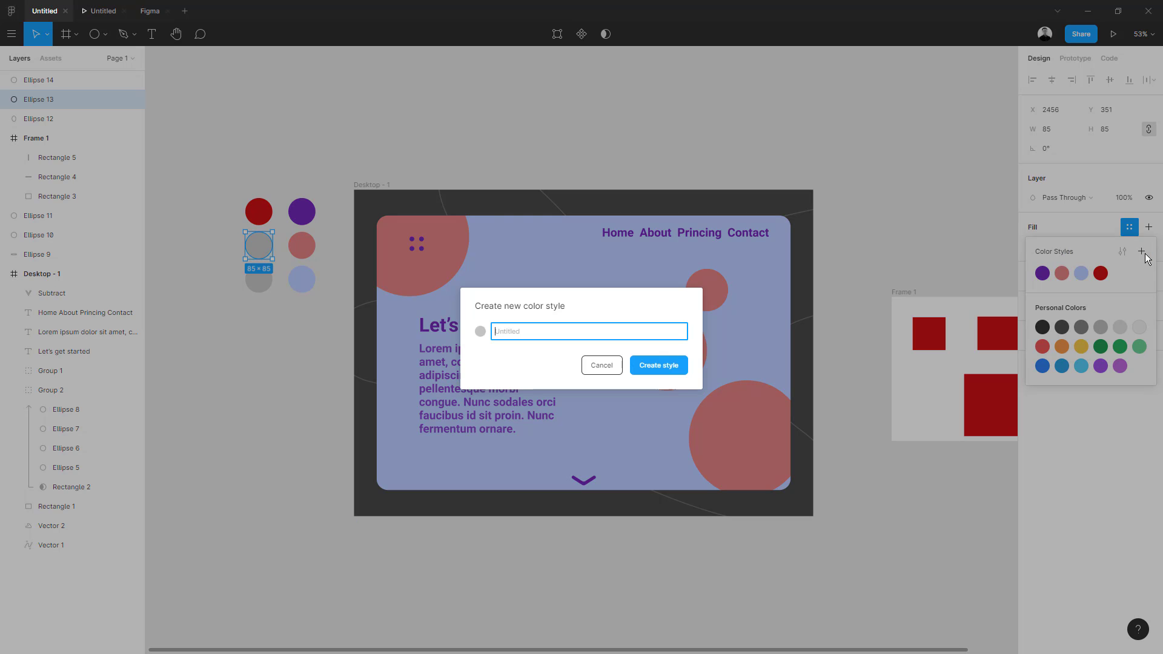
text(new secondary)
key(Return)
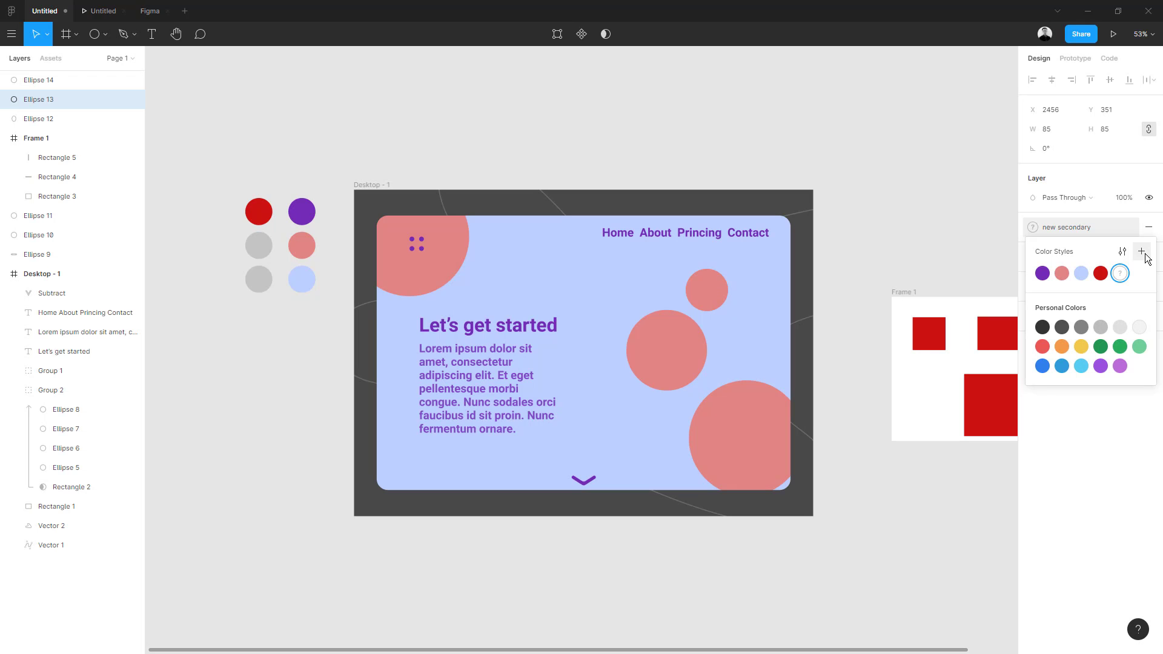
- Change the fill of the lowest grey circle to a very dark red
click(261, 283)
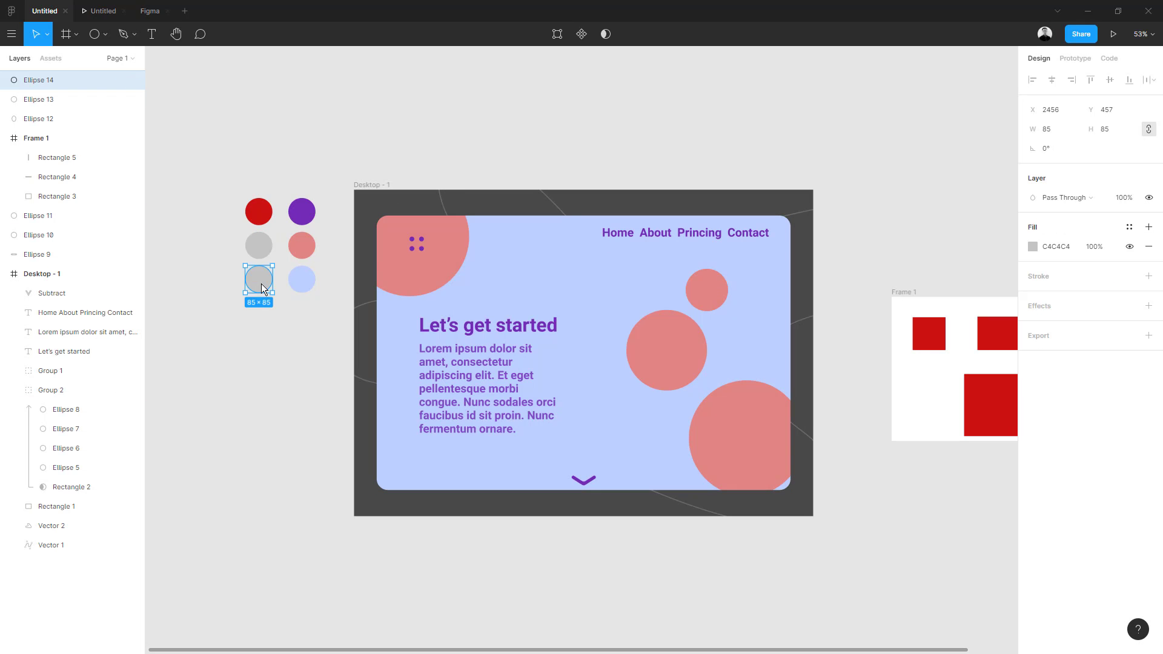
click(1033, 246)
drag(945, 332, 1018, 263)
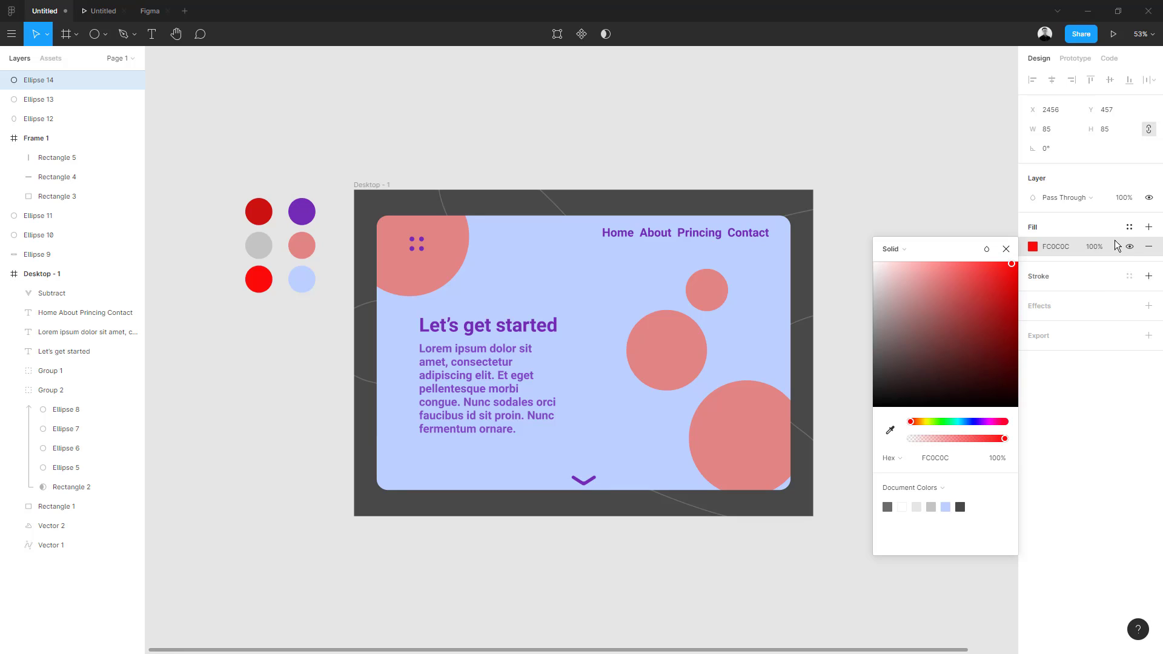
click(1126, 230)
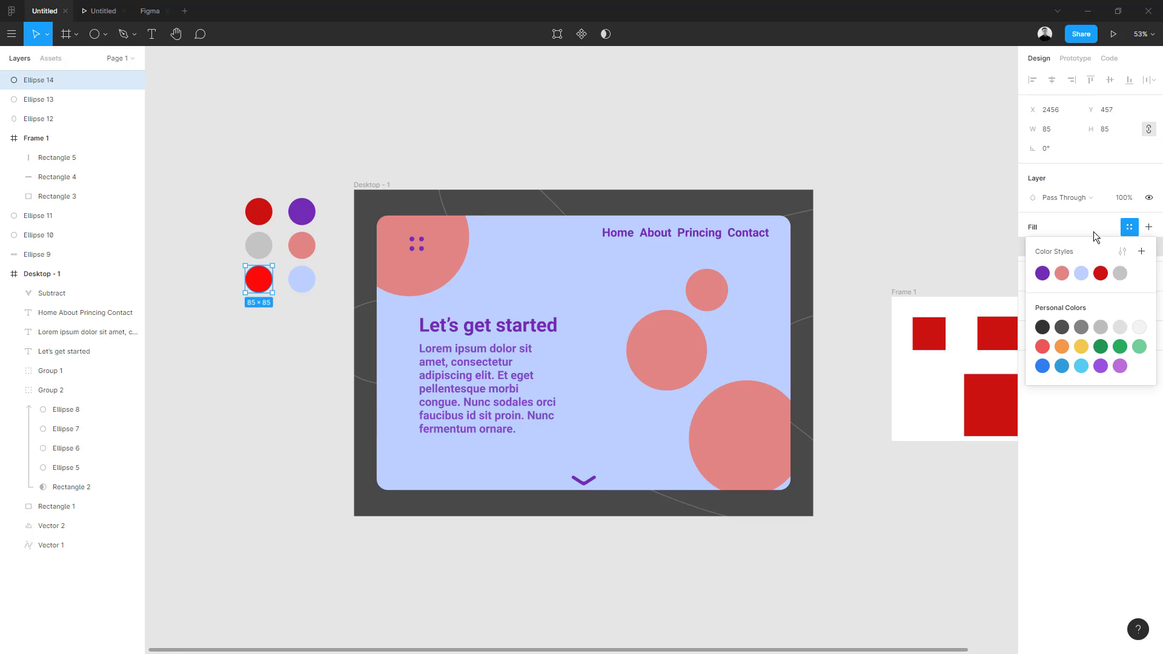
click(1093, 231)
click(1033, 246)
drag(997, 363, 1026, 354)
- Create a color style named "new tertiary" from the lowest circle's dark red fill
click(1129, 227)
click(1141, 252)
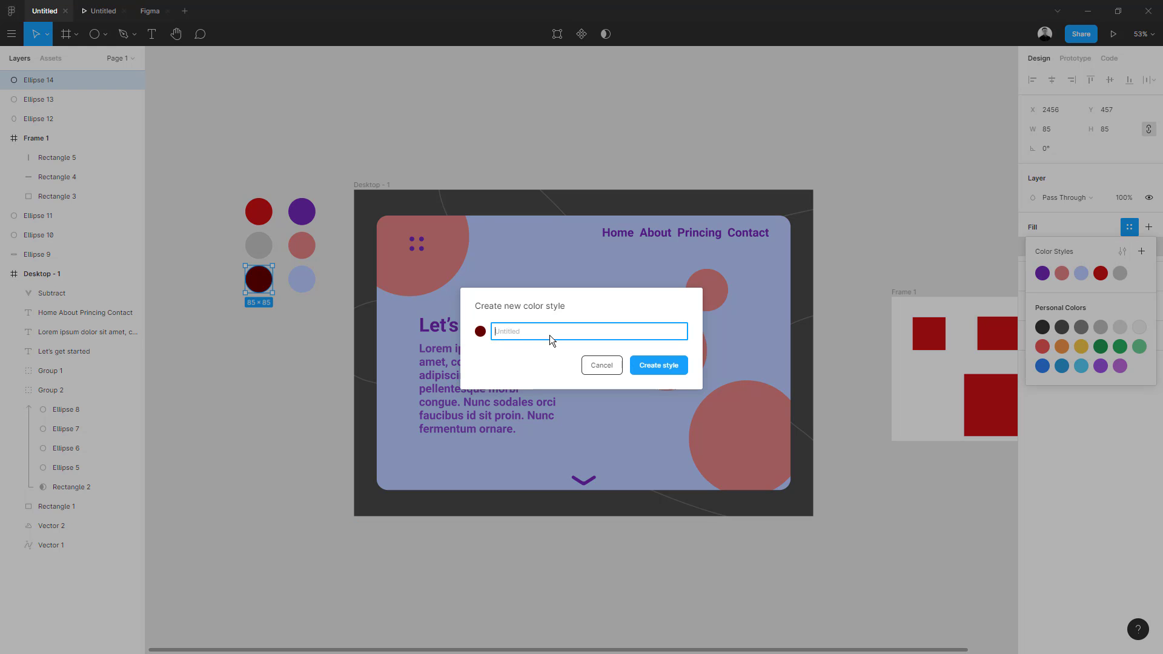
text(new tertiary)
key(Return)
click(296, 369)
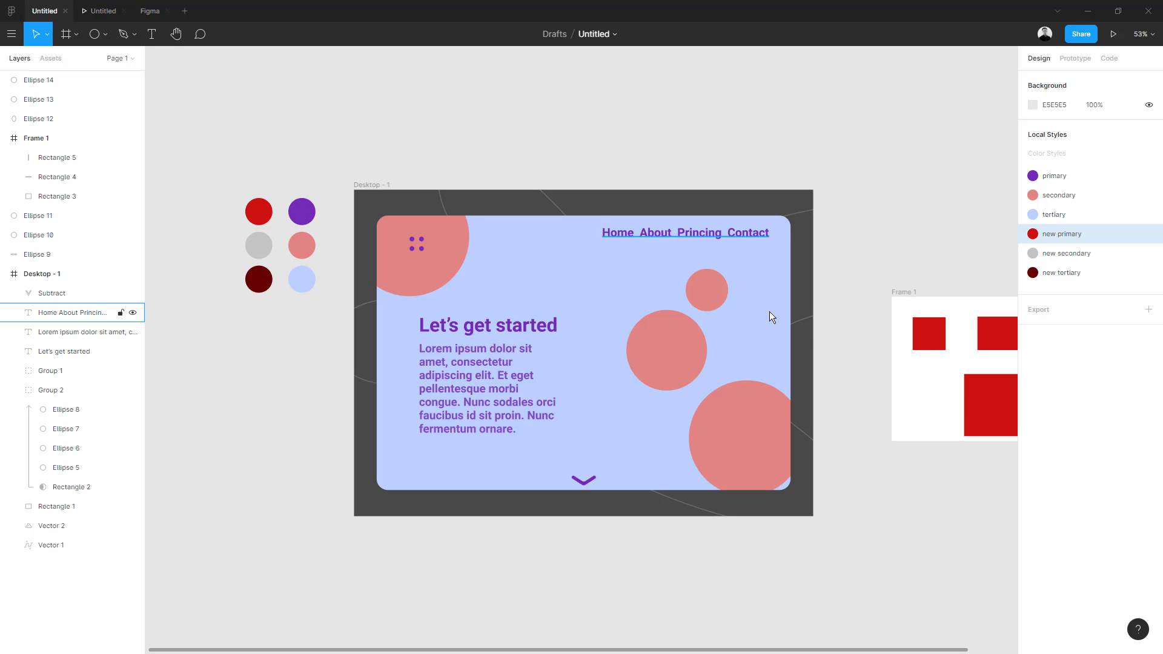
- Delete Frame 1 together with its three red rectangles
scroll(845, 367, right, 5)
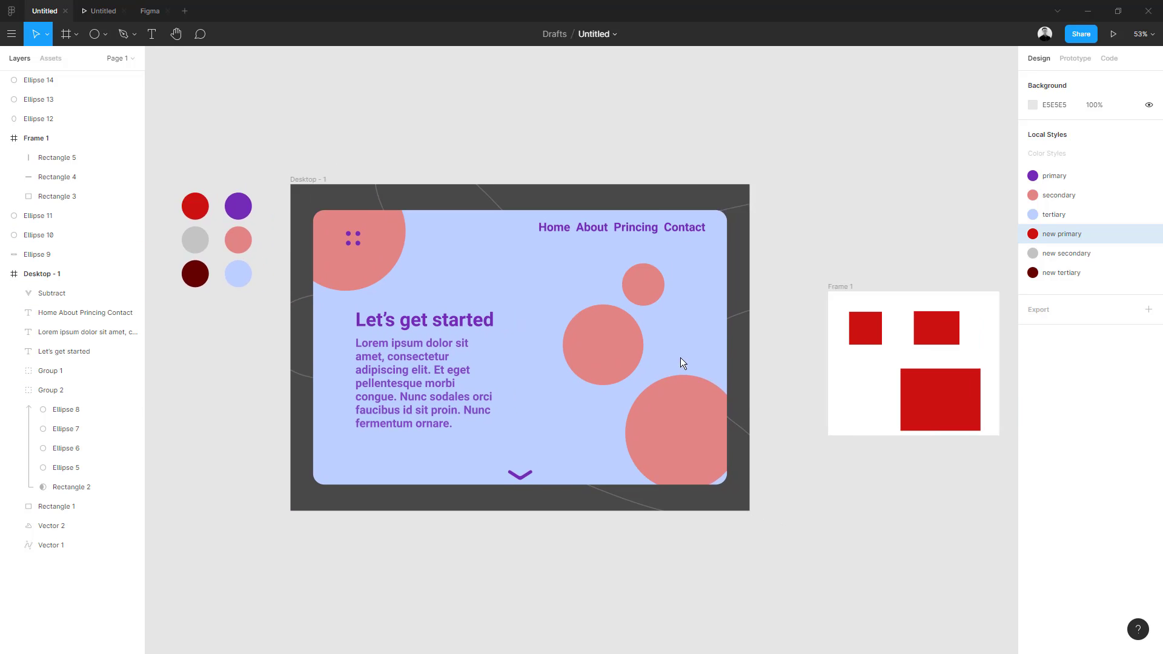
scroll(737, 274, right, 7)
click(736, 276)
scroll(790, 289, left, 5)
key(Delete)
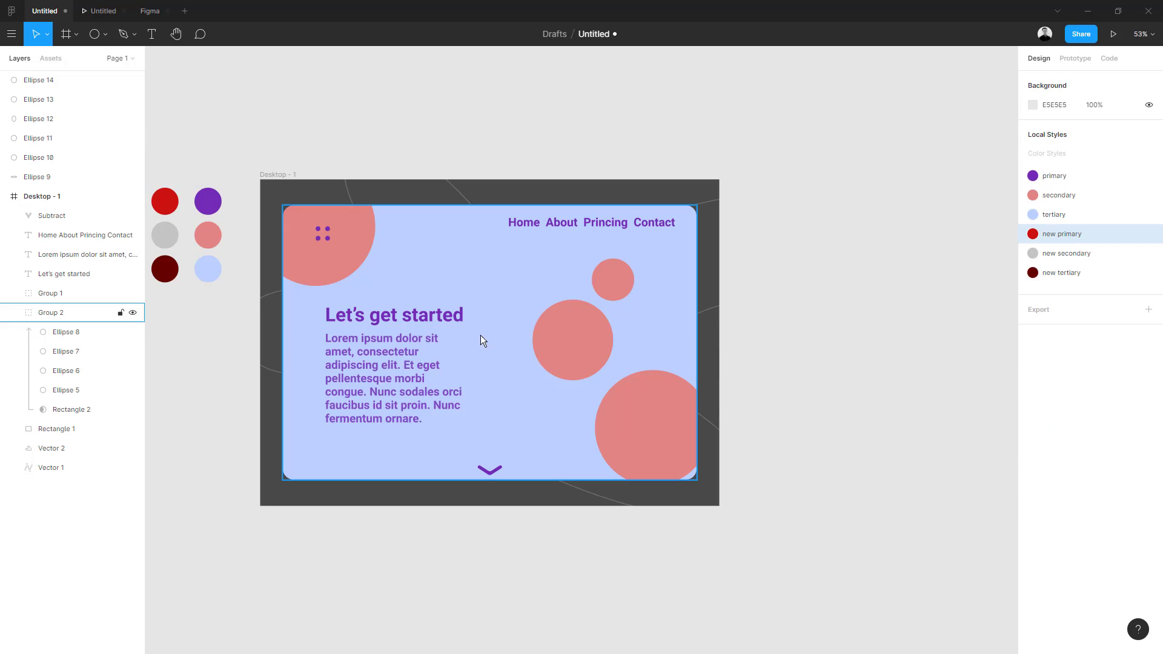
- Move the red, grey and dark red circles directly below the original purple, pink and light blue palette column, leaving a gap
scroll(481, 339, left, 10)
scroll(481, 340, up, 2)
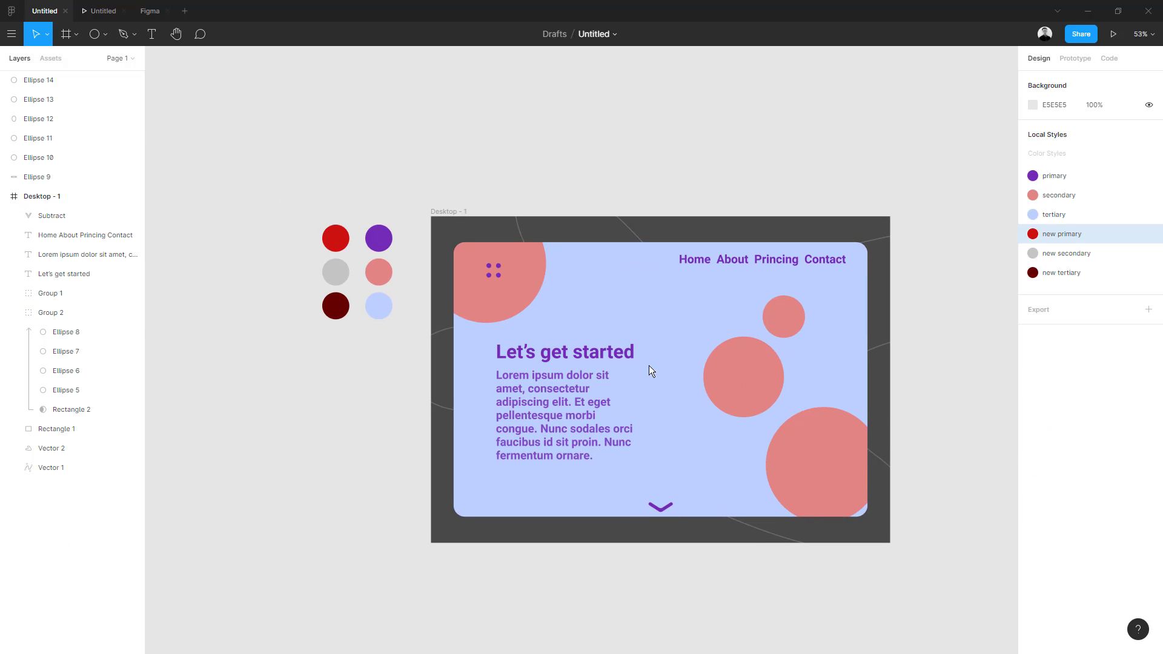
click(375, 235)
drag(357, 195, 391, 325)
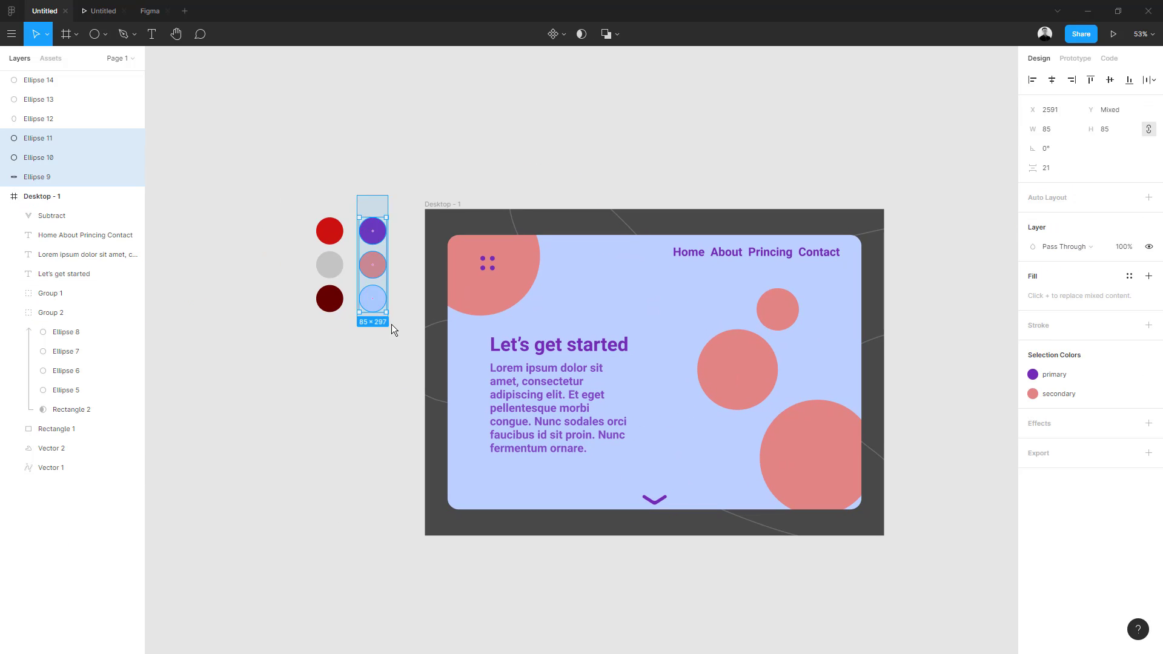
click(375, 240)
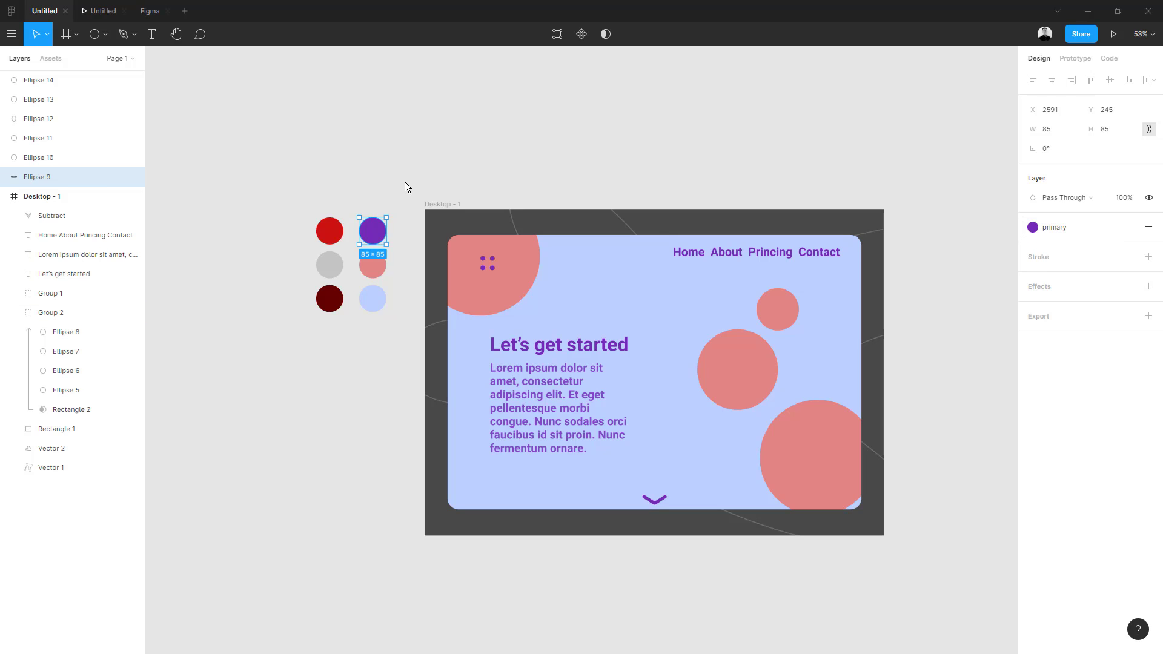
click(372, 207)
drag(308, 194, 337, 330)
drag(332, 240, 314, 343)
click(340, 180)
- Compare the color styles of the original palette circles with those of the three circles below them
scroll(281, 333, right, 3)
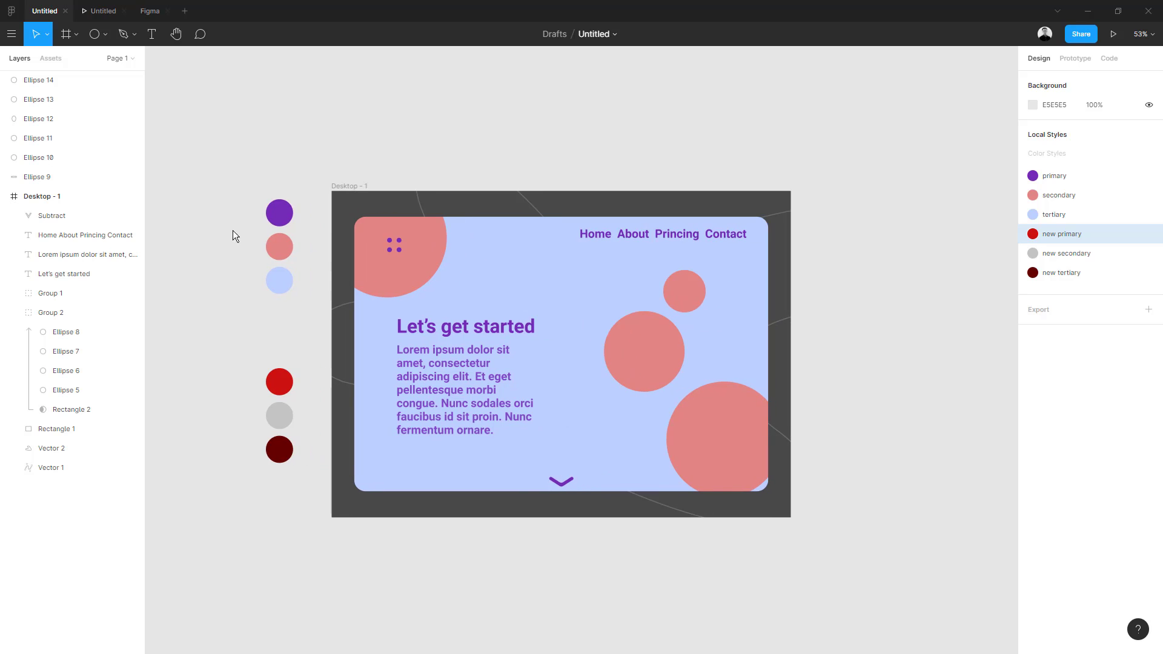
drag(231, 197, 303, 303)
drag(223, 361, 304, 502)
- Duplicate the Desktop - 1 frame, place the copy directly below the original, and undo the copy's accidental resize
scroll(223, 456, down, 3)
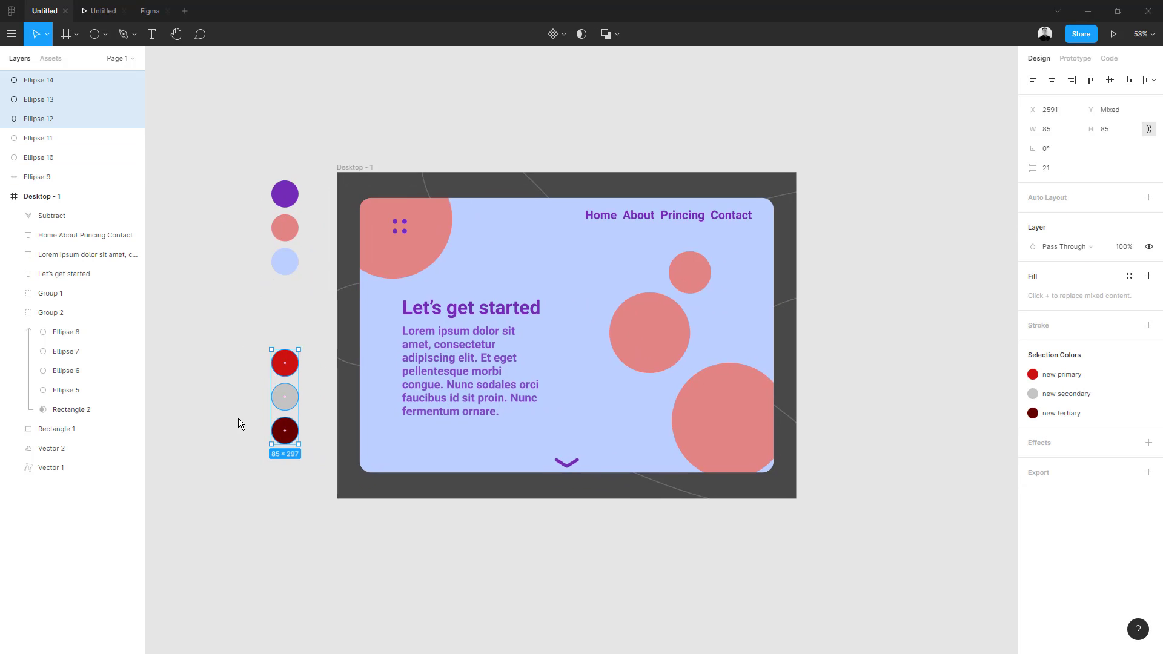
click(362, 93)
key(ctrl+c)
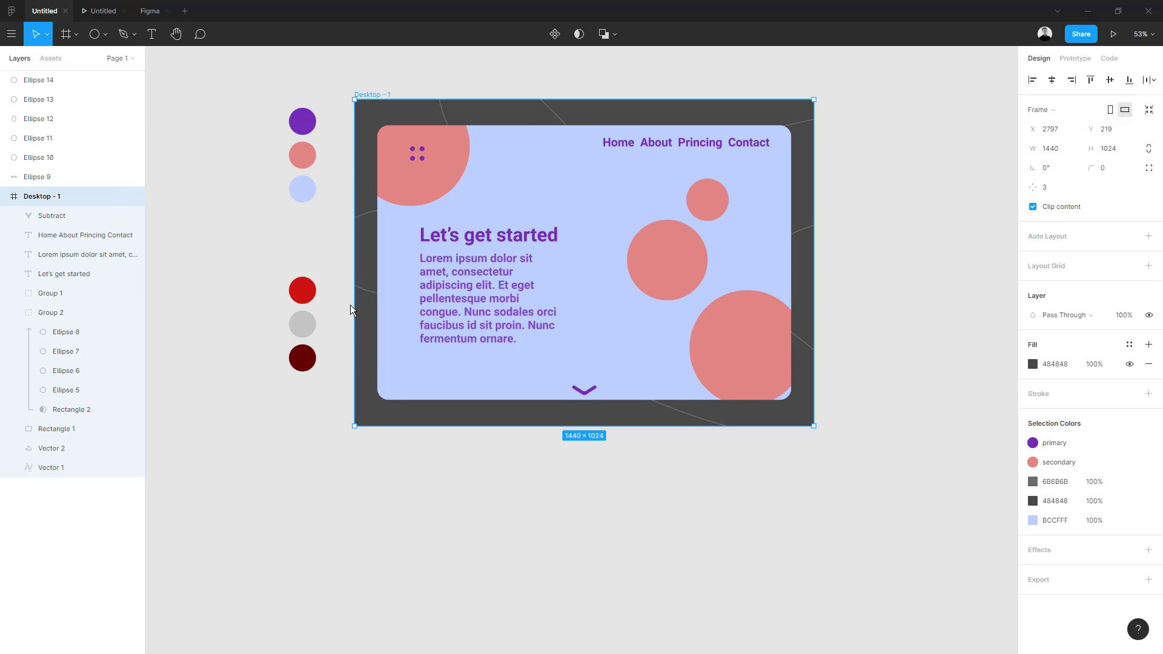
key(ctrl+v)
drag(839, 93, 372, 445)
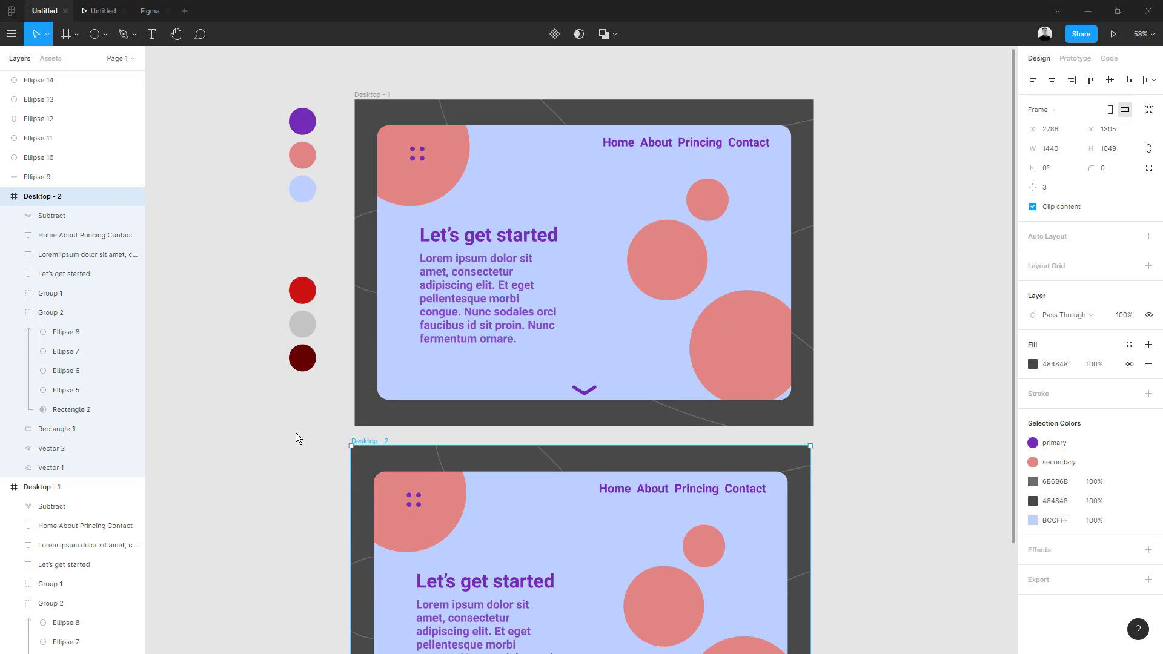
scroll(296, 432, down, 5)
key(ctrl+z)
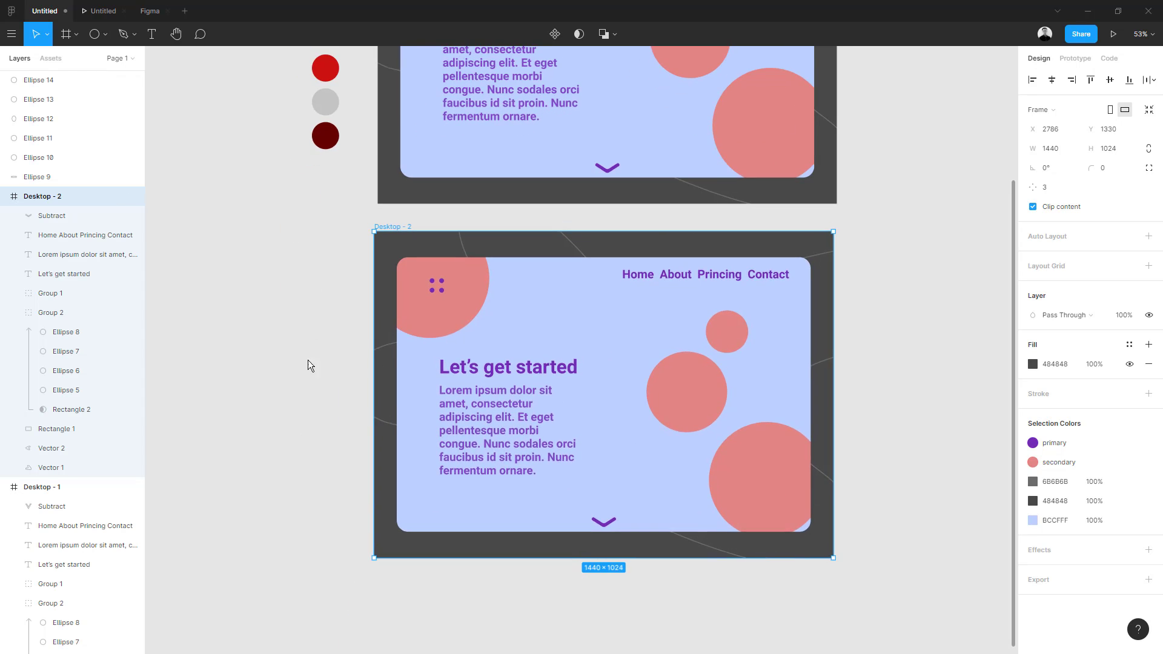
- Replace the fill of all four pink circles in Desktop - 2 with the "new secondary" color style
scroll(307, 359, up, 3)
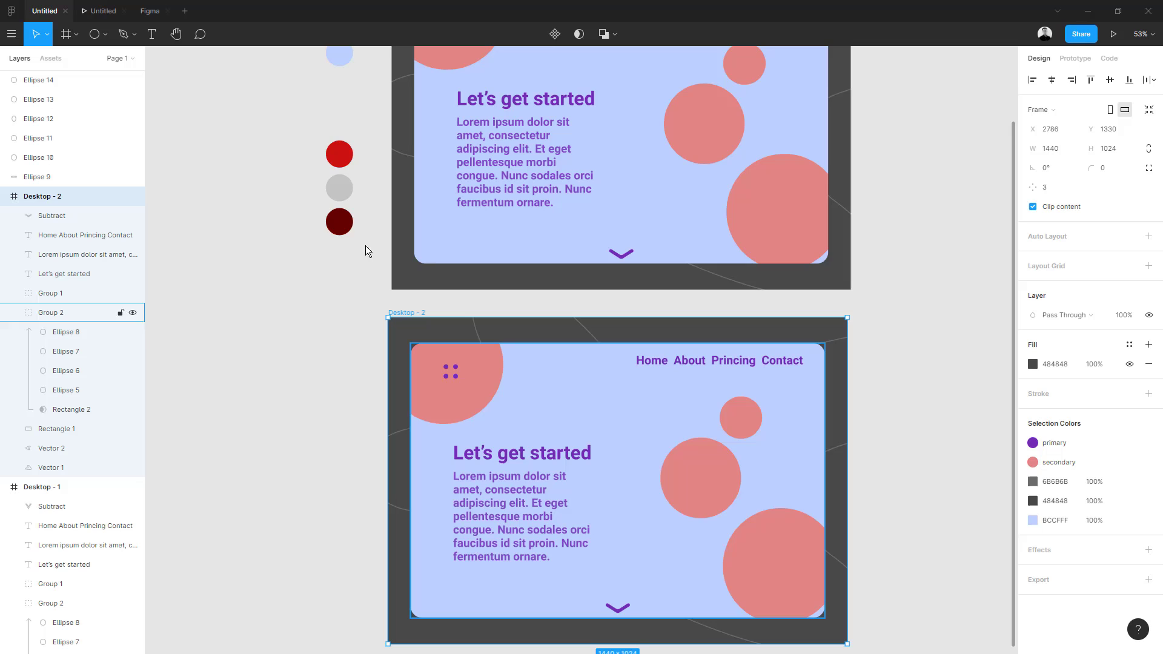
click(484, 391)
click(738, 467)
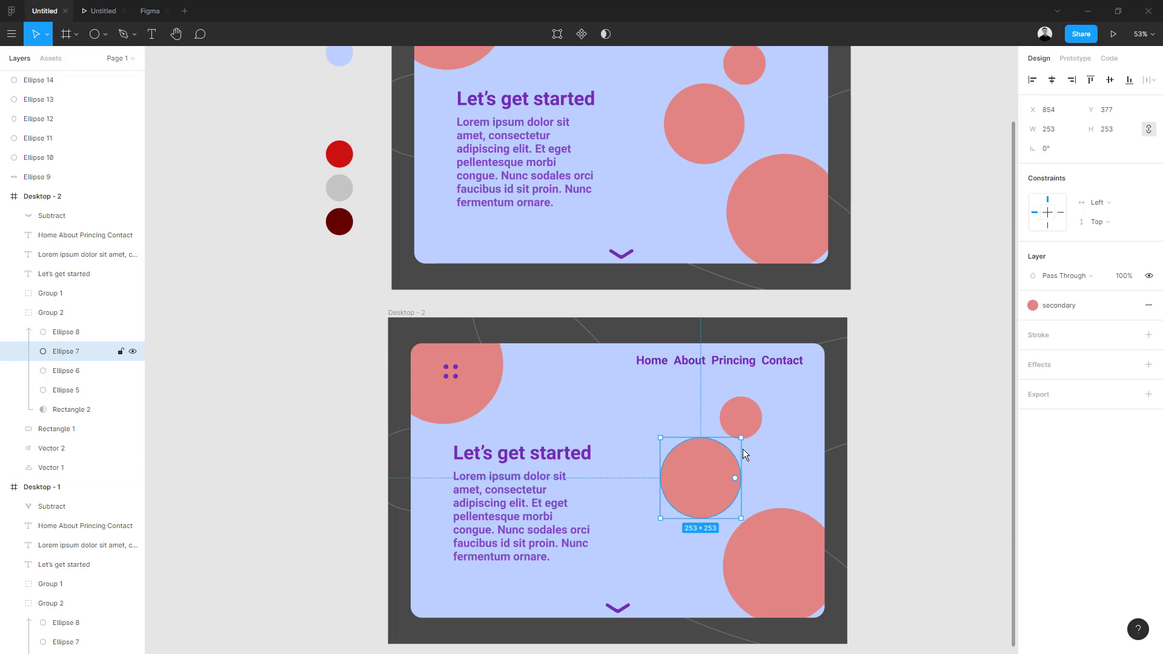
shift+click(741, 423)
shift+click(774, 569)
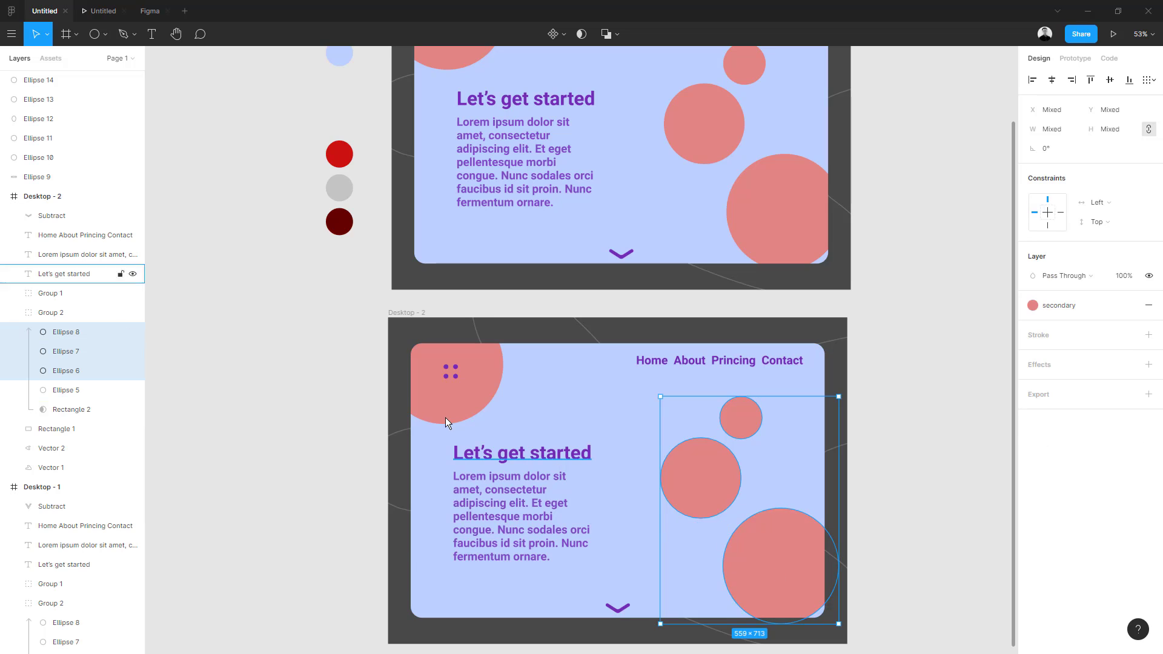
shift+click(445, 417)
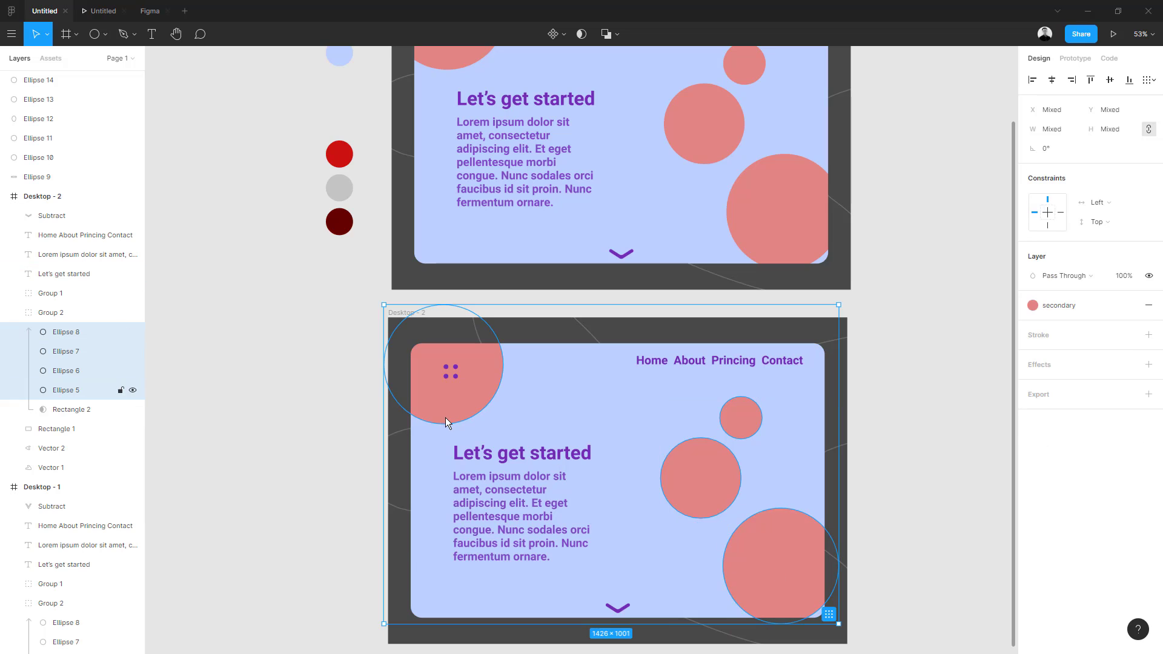
click(1148, 306)
click(1129, 306)
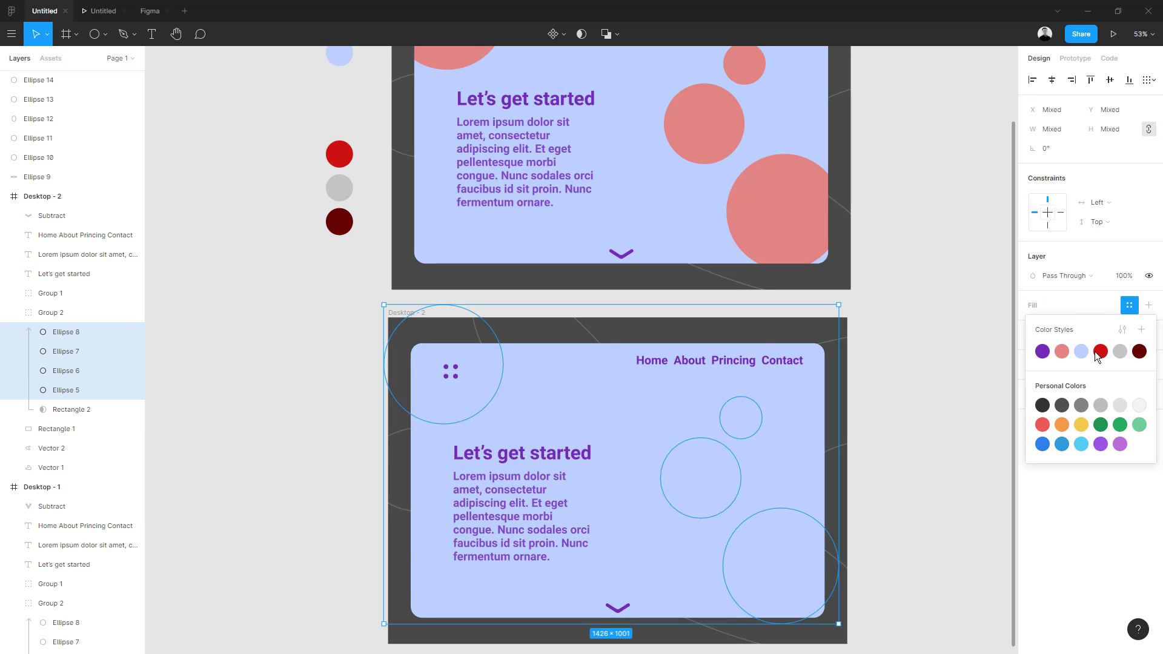
click(1120, 353)
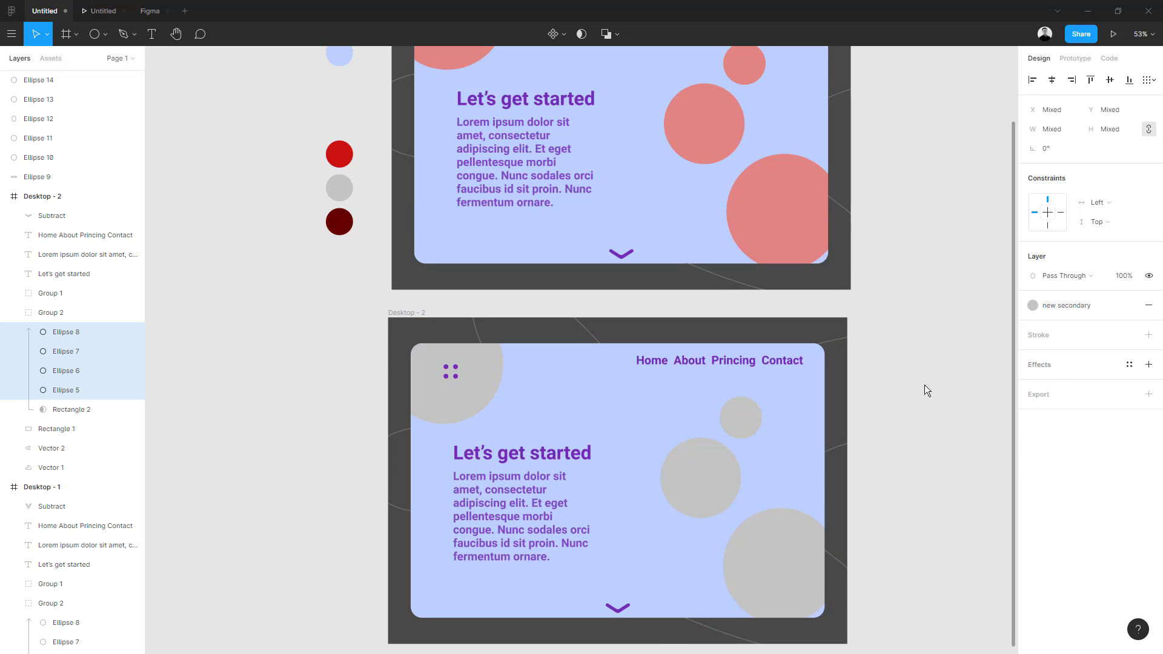
click(896, 404)
- Replace the fill of the heading, paragraph, navigation text and four small dots in Desktop - 2 with the "new primary" color style
click(656, 365)
click(539, 461)
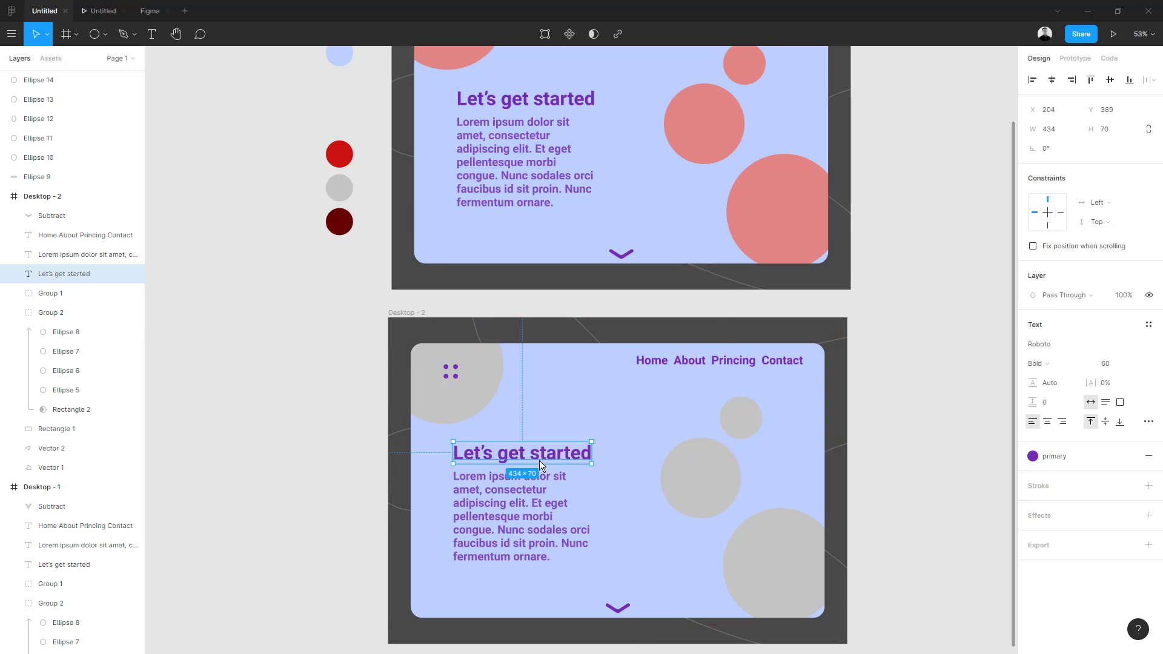
click(529, 488)
shift+click(524, 455)
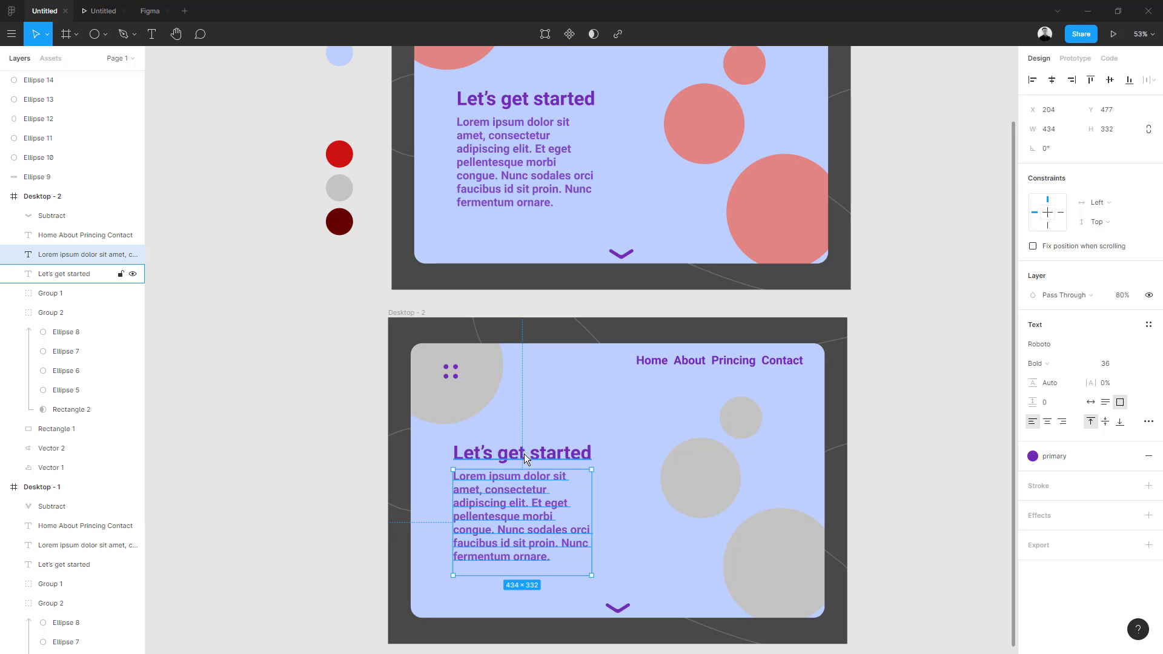
shift+click(671, 358)
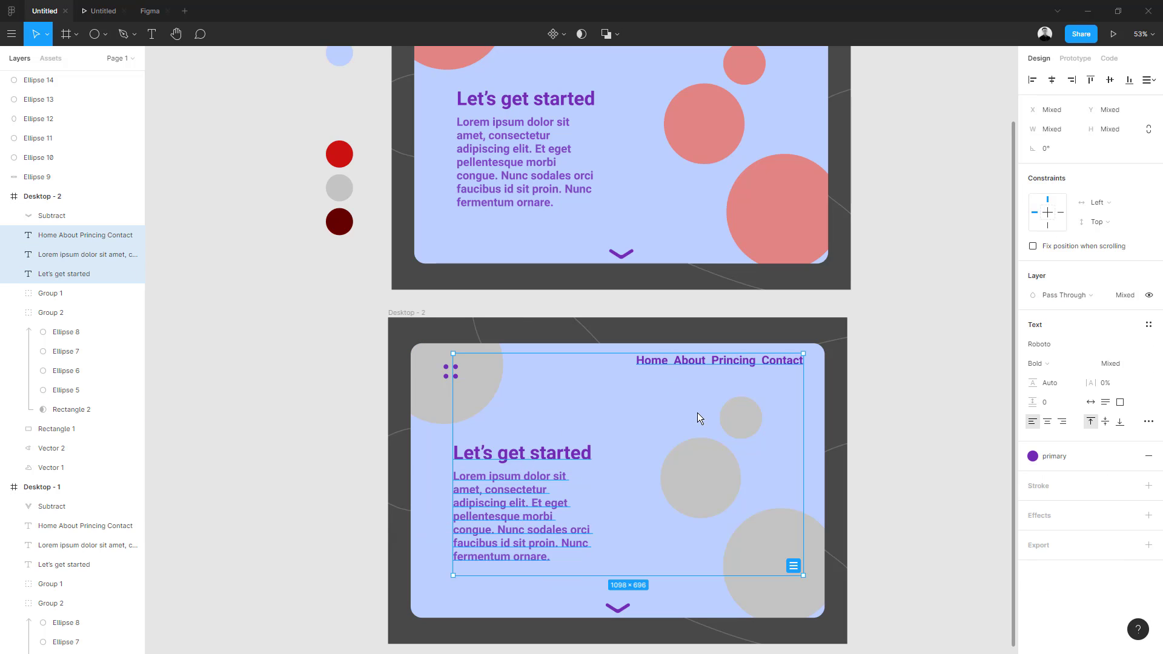
ctrl+shift+click(447, 369)
ctrl+shift+click(455, 373)
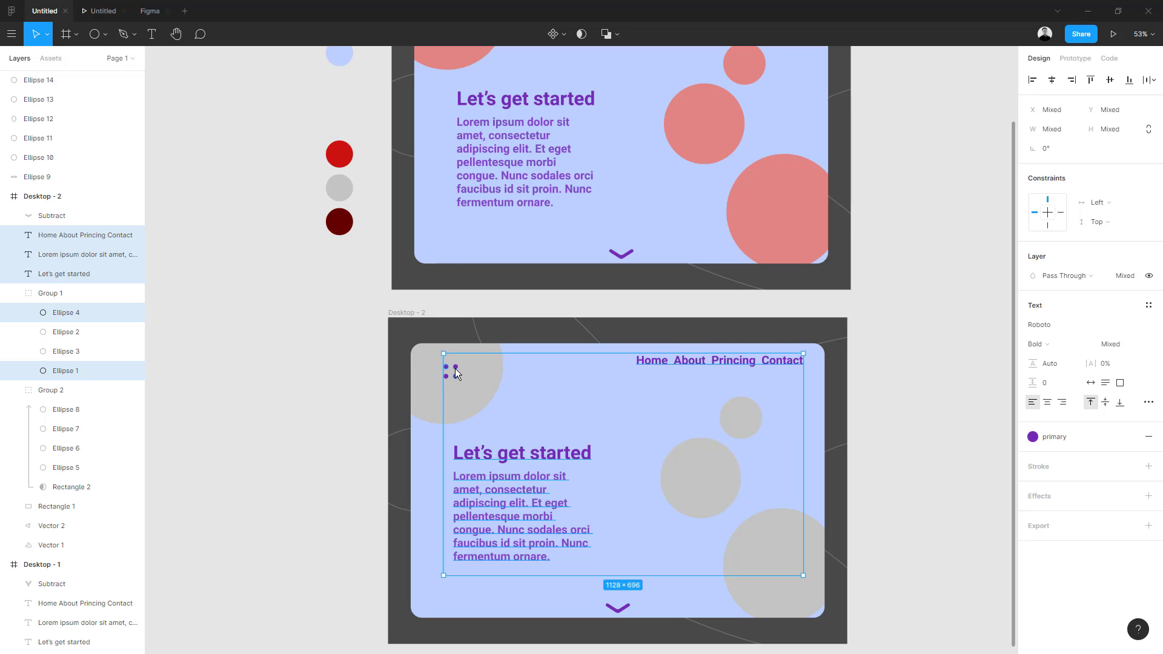
ctrl+shift+click(456, 368)
ctrl+shift+click(446, 376)
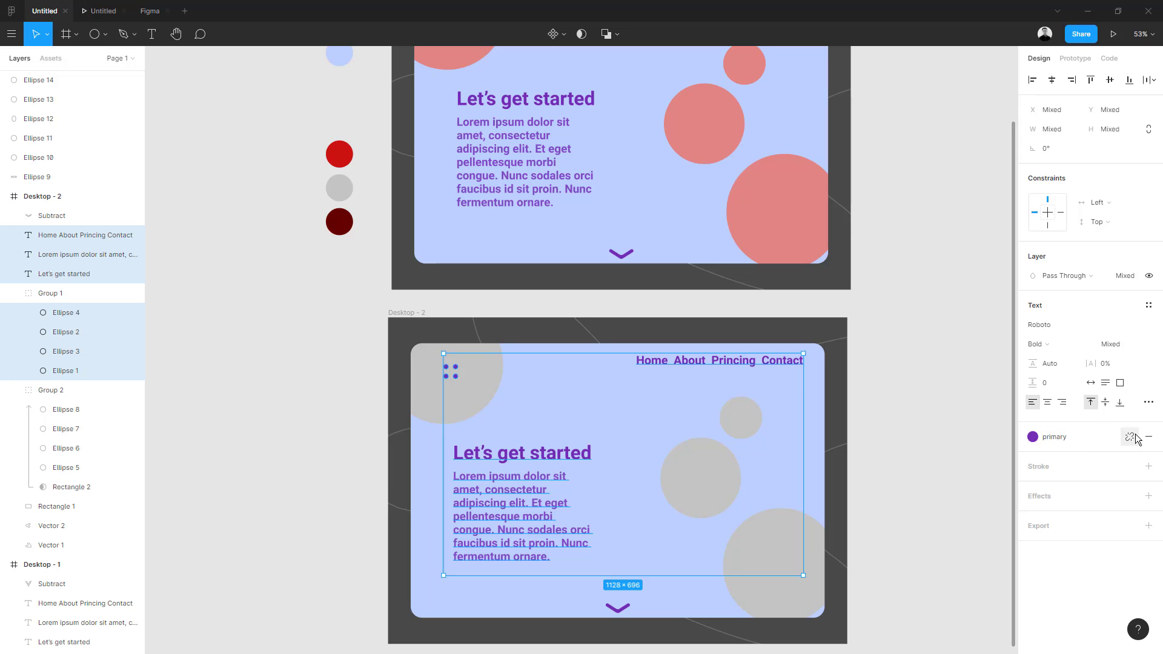
click(1131, 438)
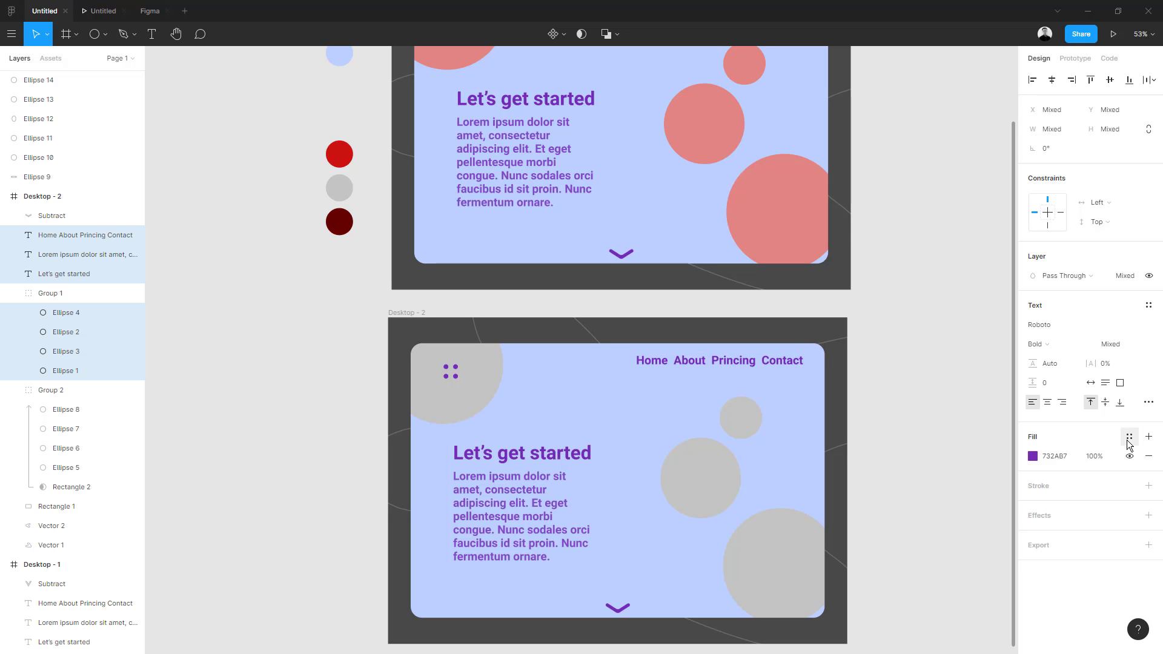
click(1129, 438)
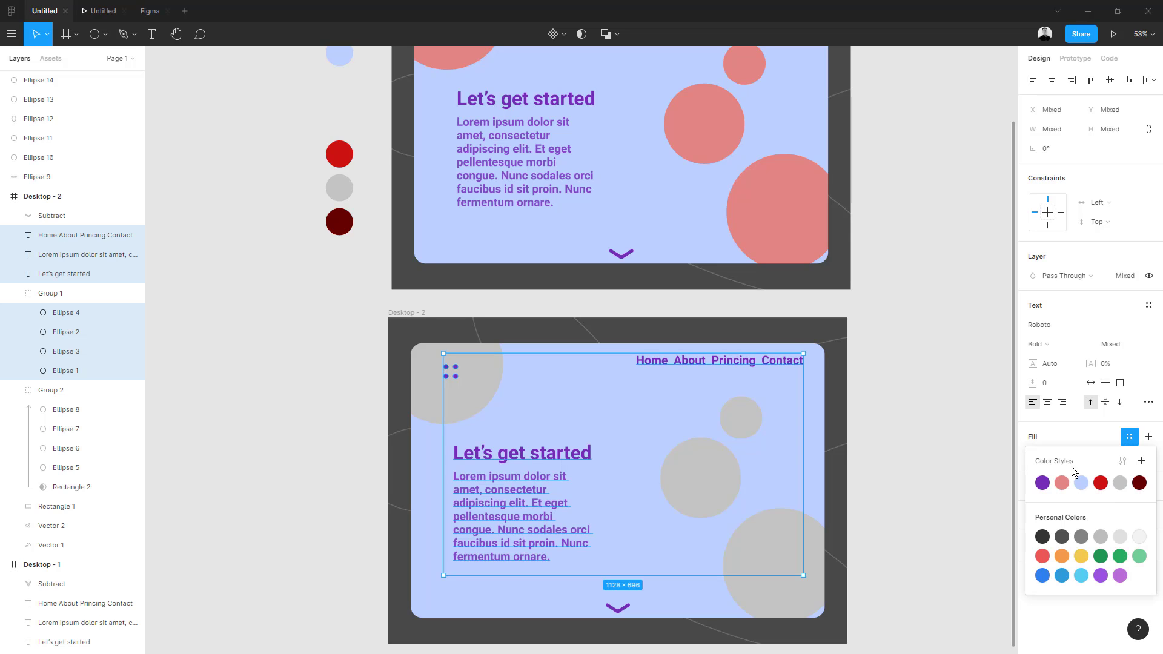
click(1100, 483)
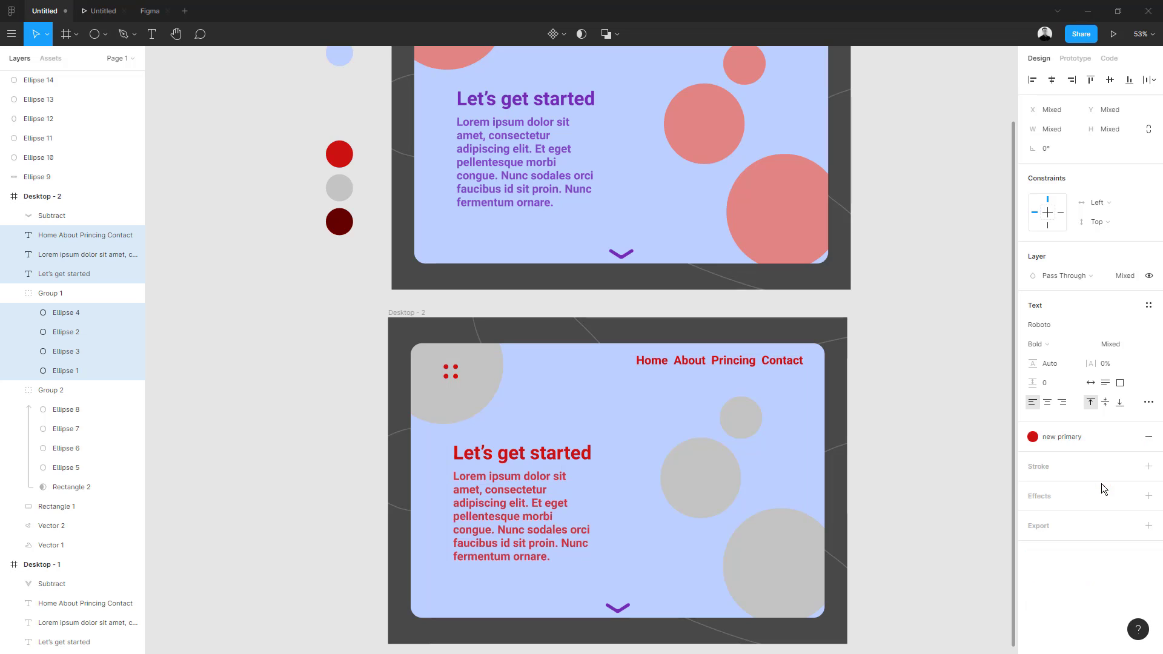
click(943, 422)
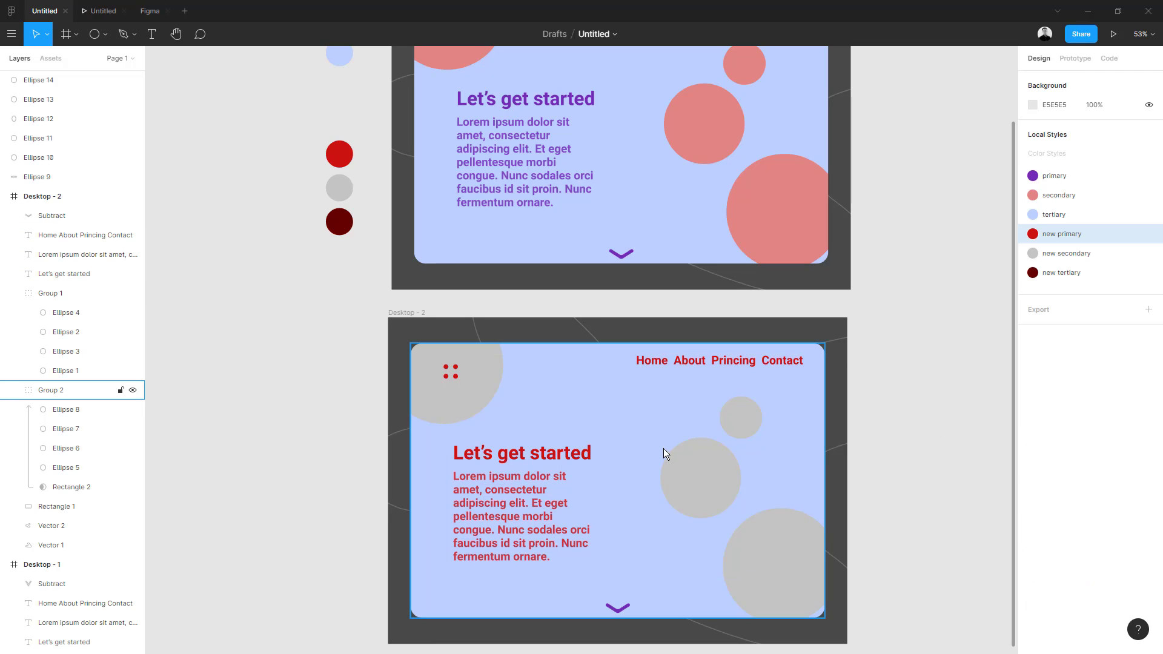
- Edit the "new primary" color style, changing its color from red to a medium blue
scroll(333, 424, up, 4)
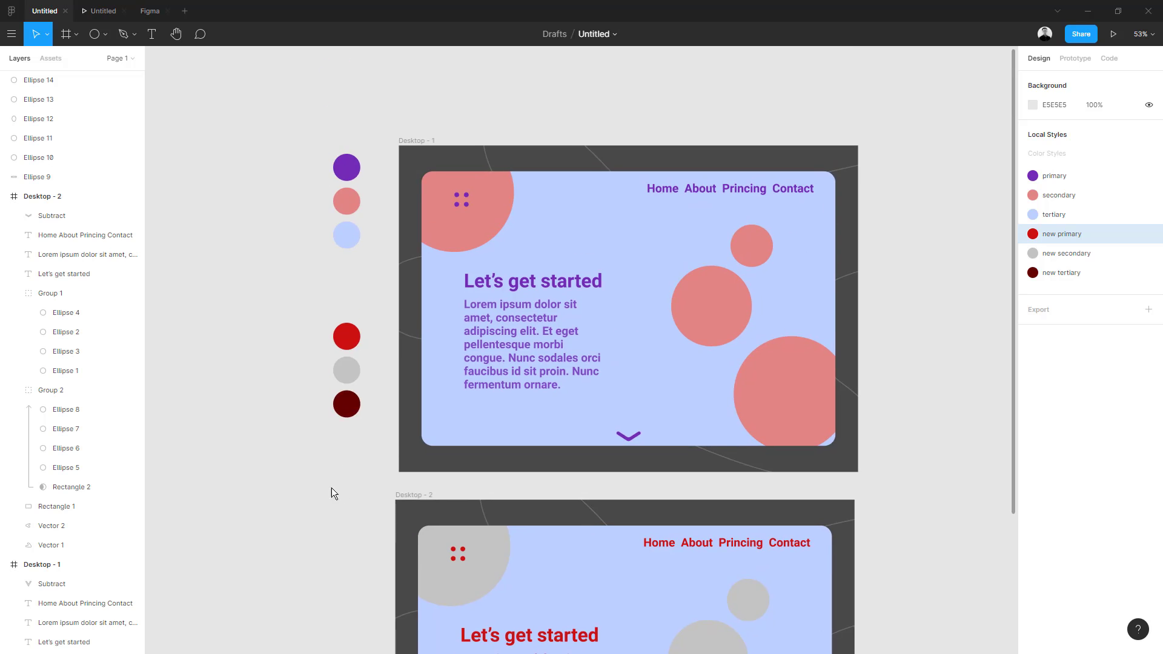
click(323, 211)
click(257, 308)
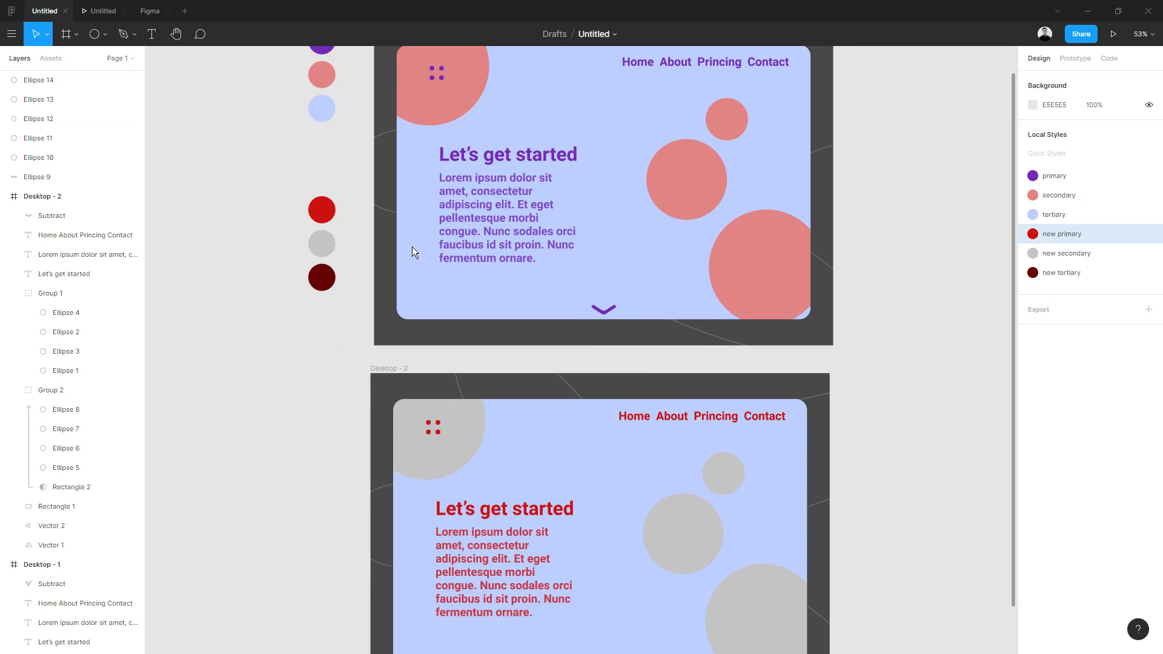
right_click(1055, 235)
click(1060, 242)
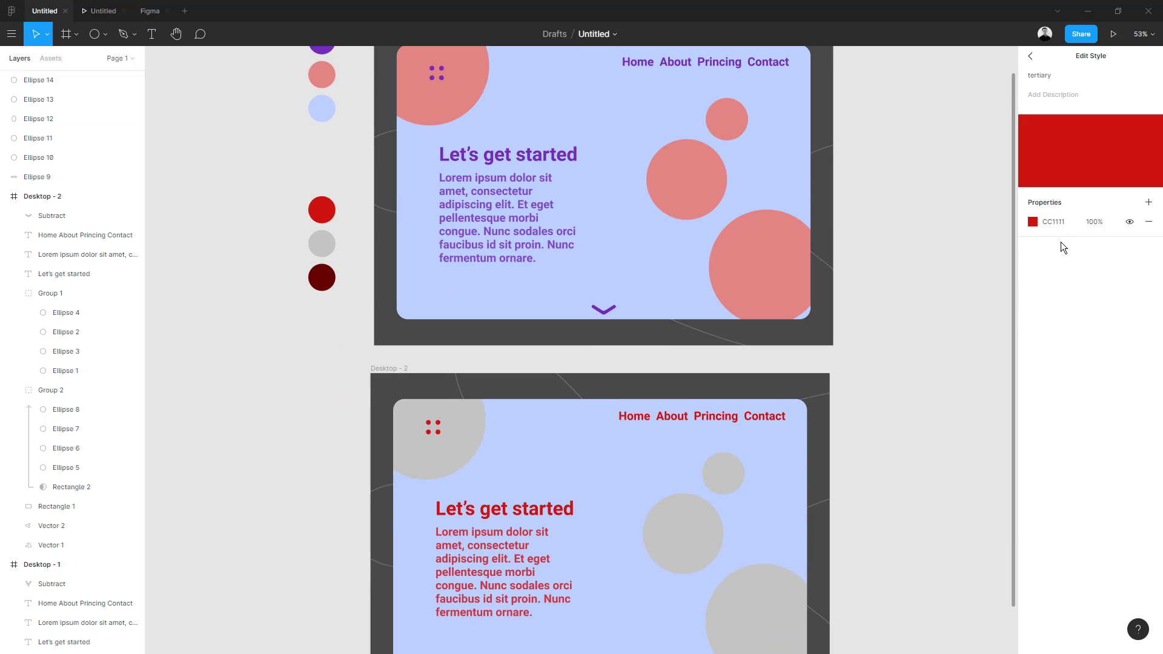
click(1033, 222)
drag(982, 238, 878, 276)
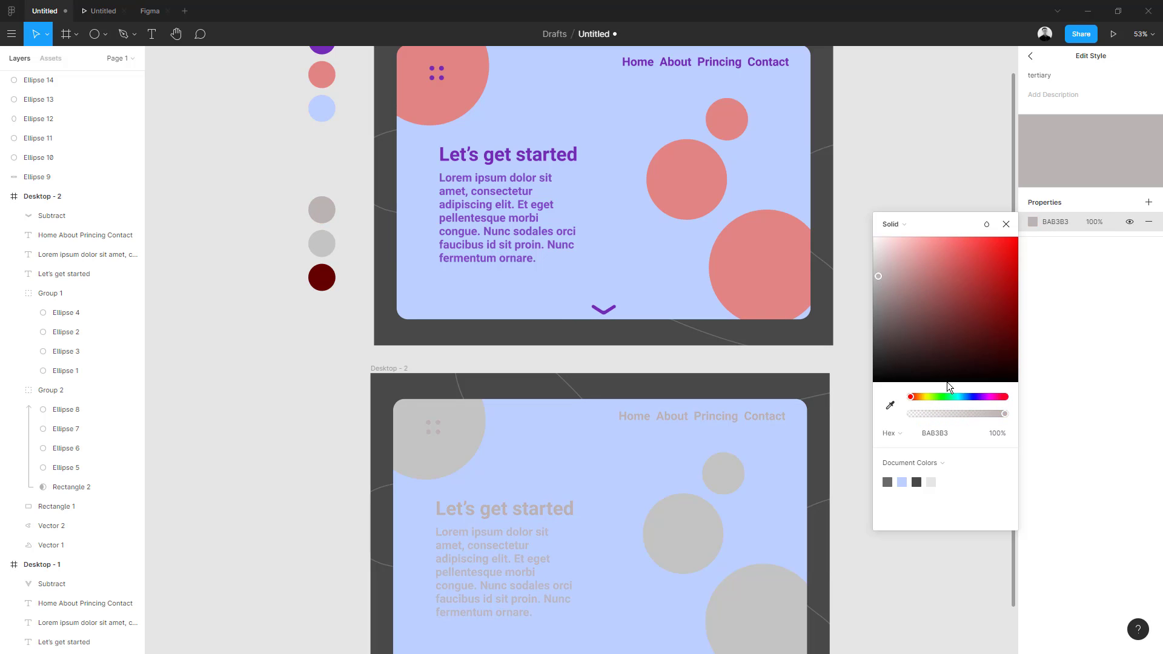
click(963, 397)
drag(961, 300, 1015, 268)
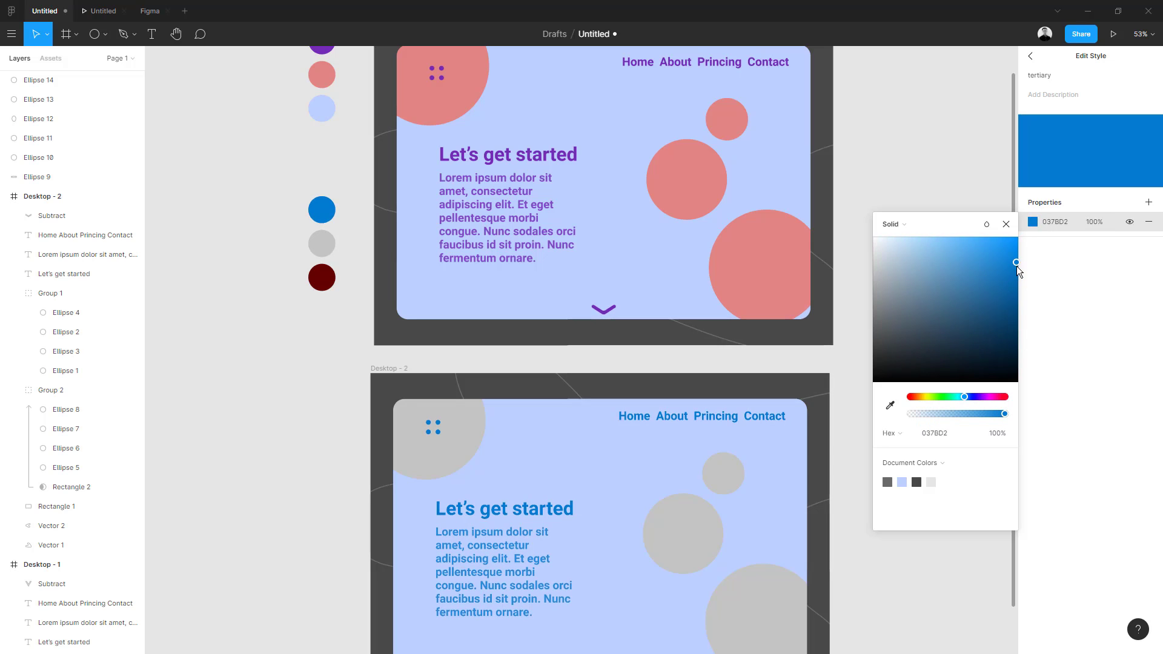
click(862, 344)
- Remove the fill of the grey palette circle and reapply the "new secondary" color style to it
click(312, 250)
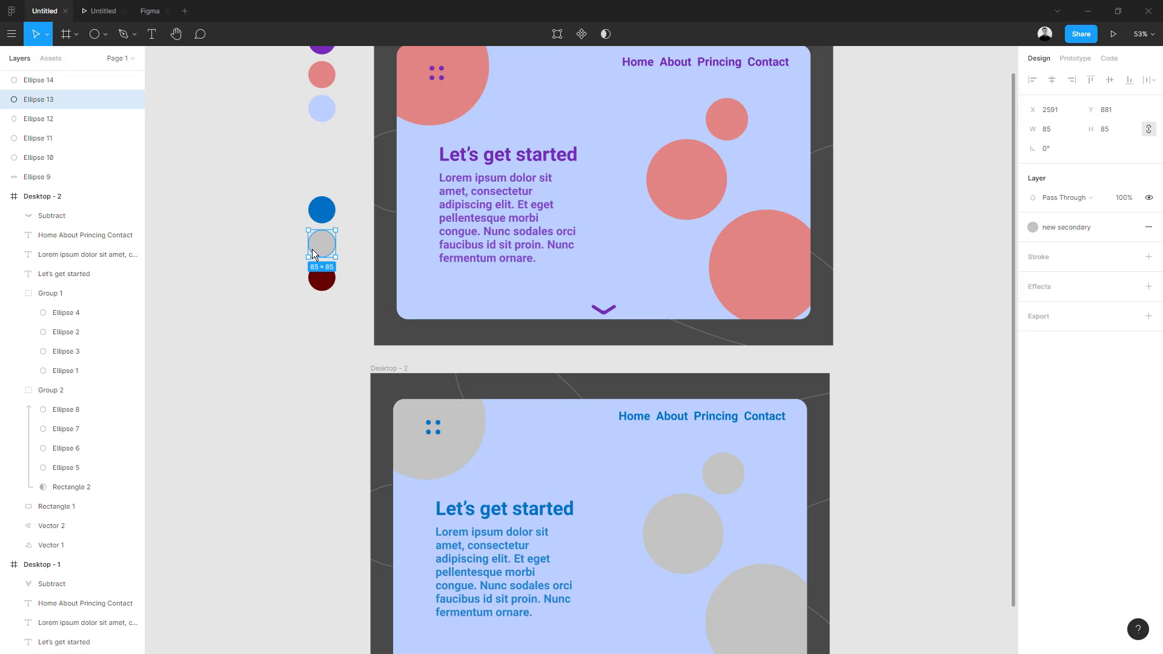
click(1038, 230)
click(1149, 227)
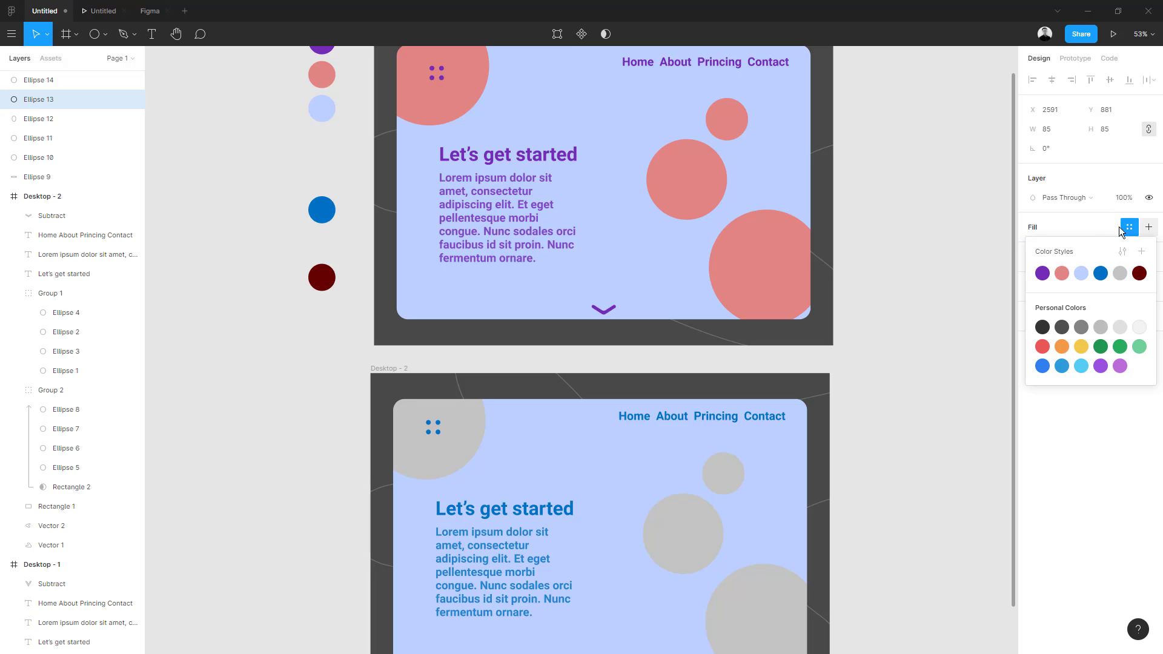
click(1122, 226)
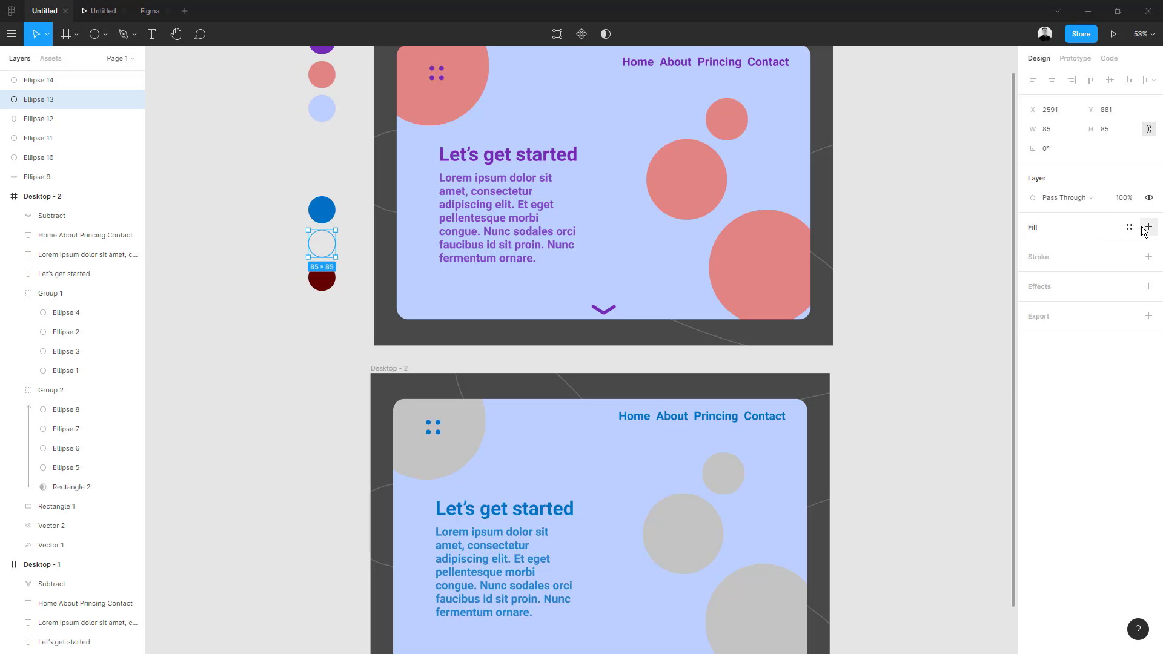
click(1130, 227)
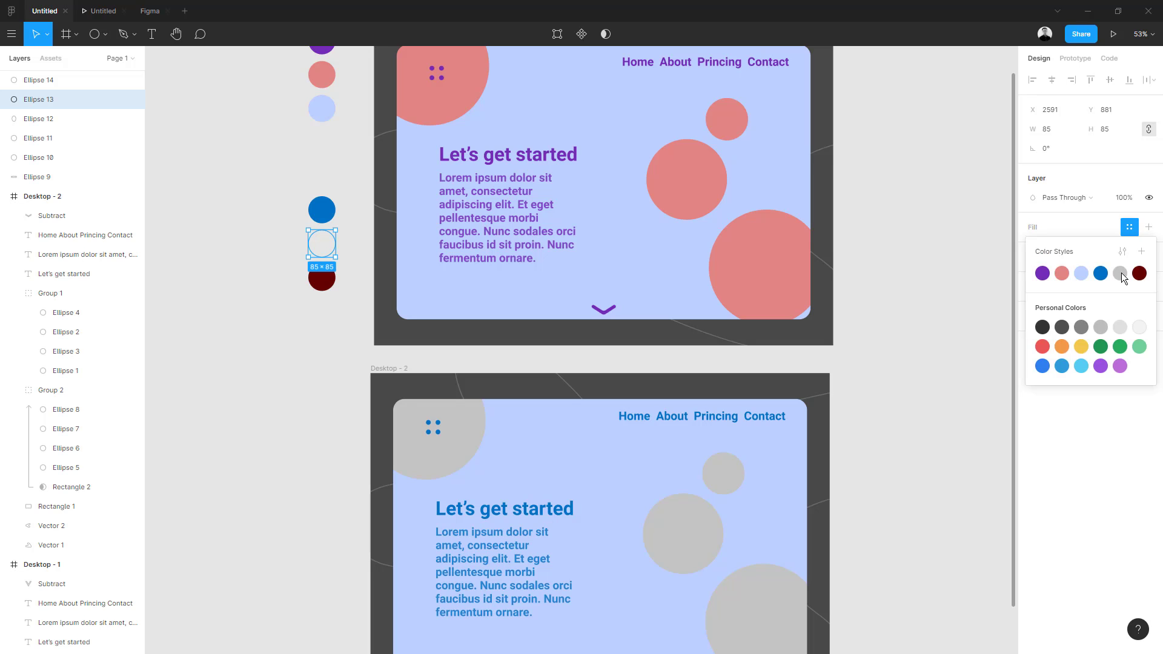
click(1121, 272)
scroll(897, 326, down, 2)
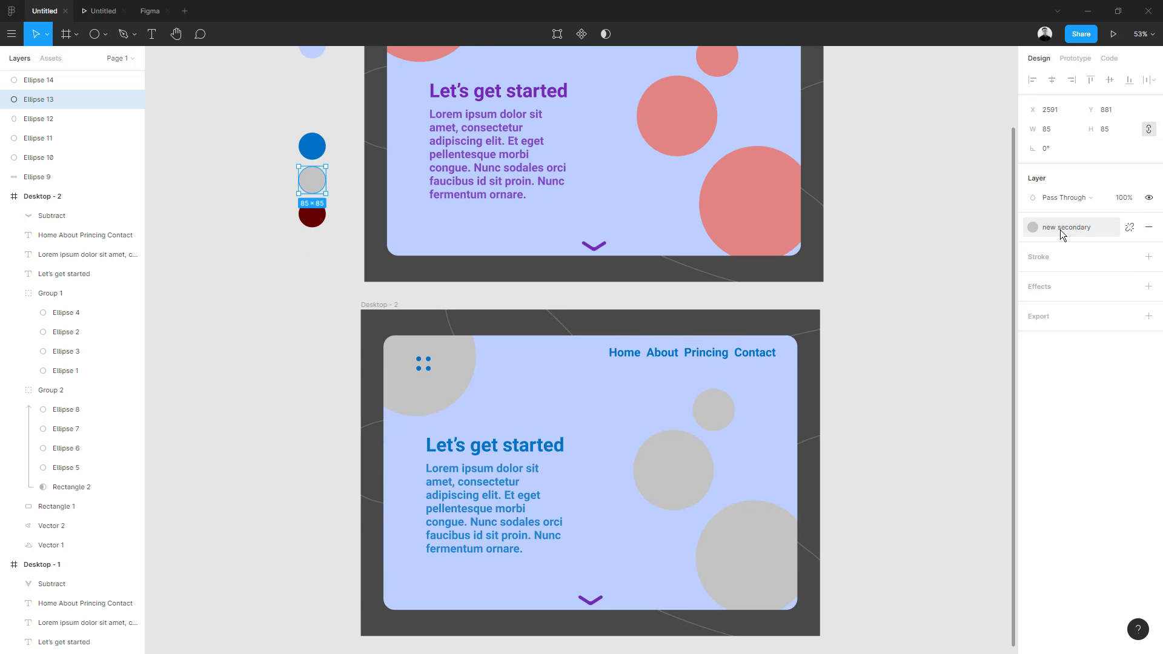
click(281, 206)
click(311, 181)
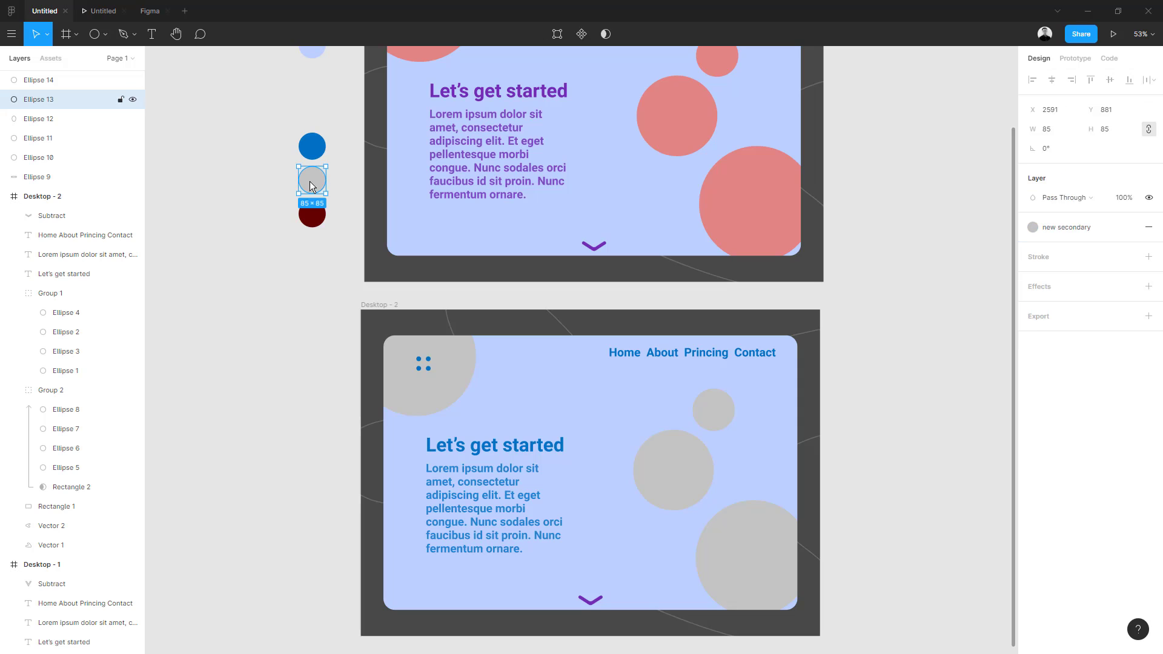
- Edit the "new secondary" color style, changing its color from grey to a vivid magenta
click(1002, 147)
right_click(1053, 254)
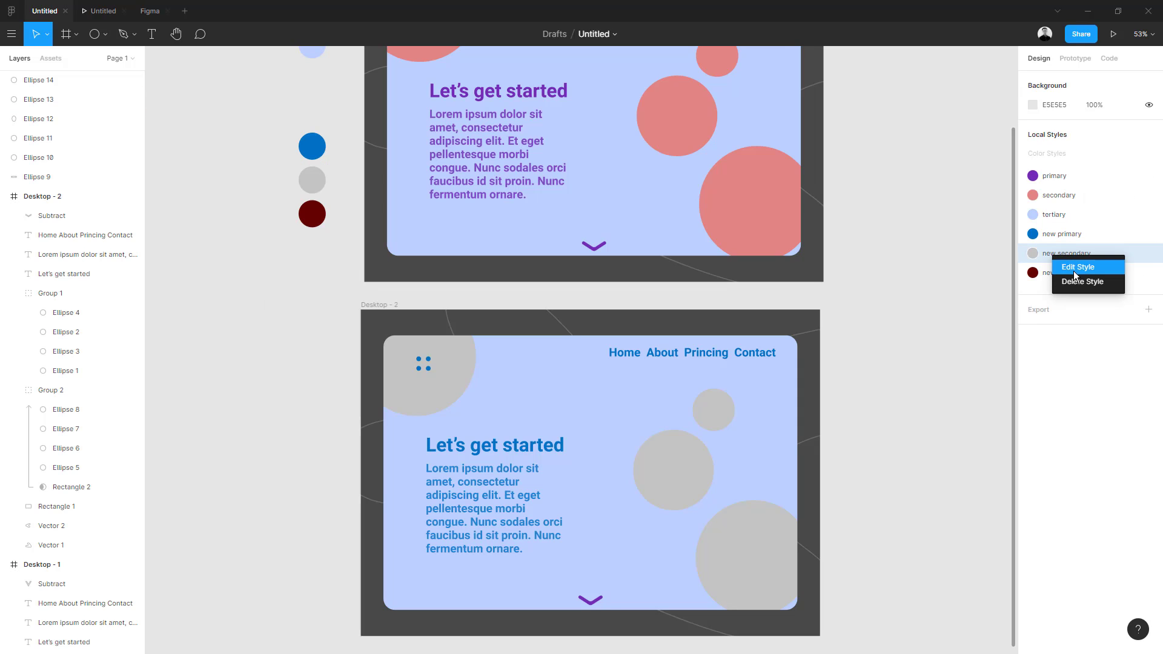
click(1077, 268)
click(1037, 220)
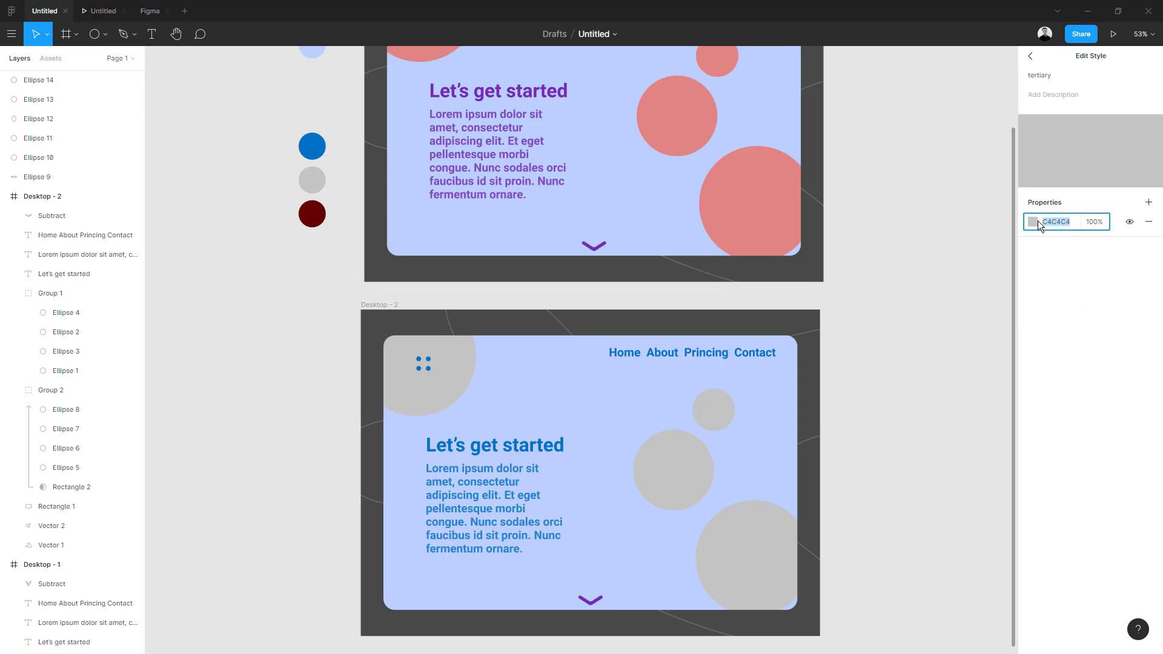
click(1033, 223)
mouse_move(968, 297)
mouse_down()
mouse_move(1045, 261)
mouse_move(1002, 306)
mouse_move(883, 292)
mouse_up()
drag(957, 397, 993, 397)
drag(980, 289, 1002, 264)
click(861, 272)
drag(887, 333, 821, 282)
scroll(820, 282, down, 5)
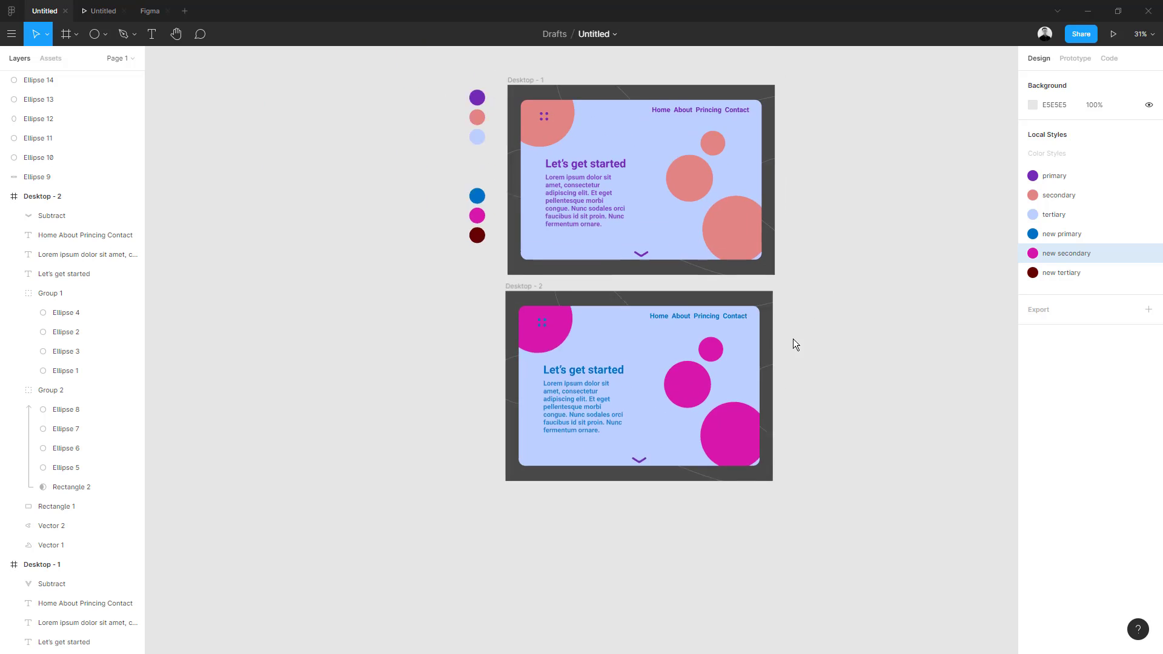
drag(794, 340, 744, 365)
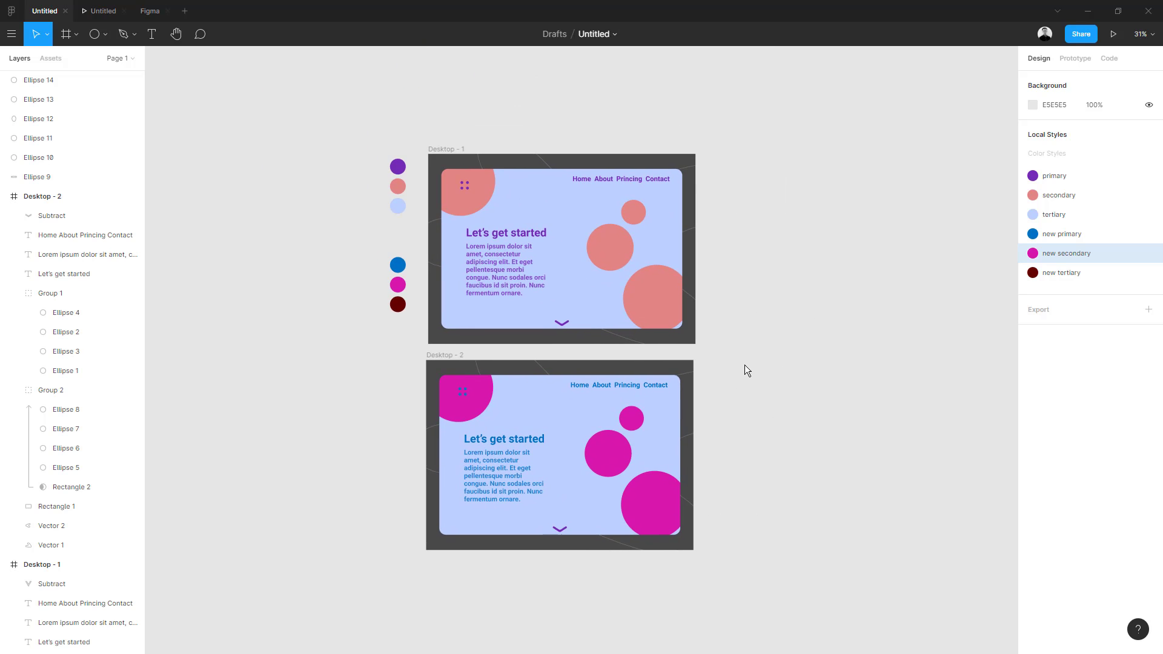